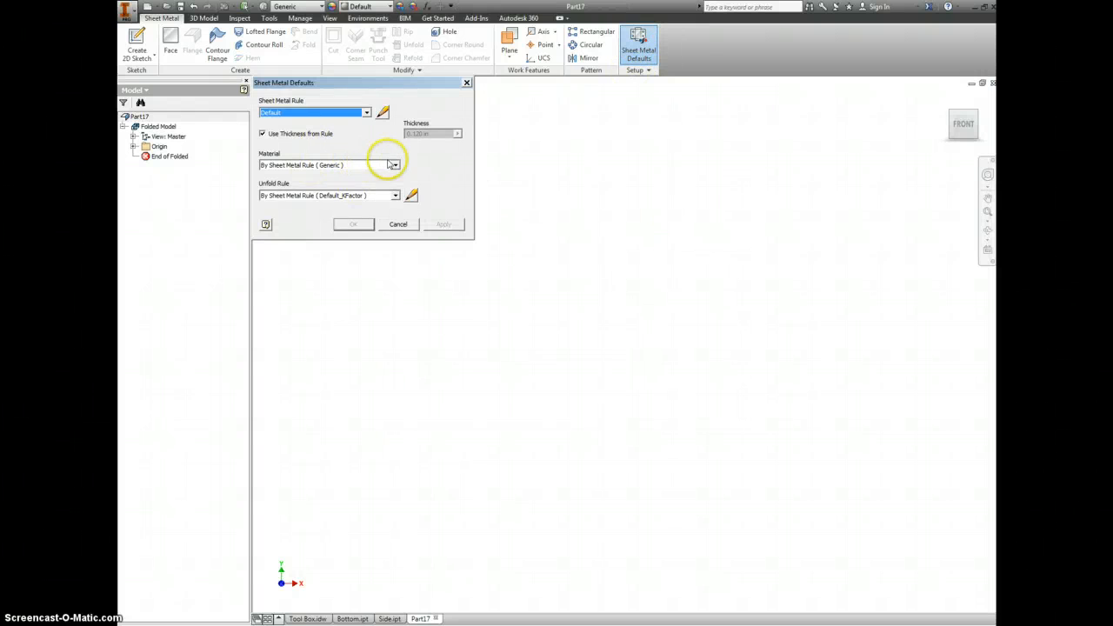
Set the sheet metal defaults to Steel, Galvanized with a thickness of .0239 in instead of the rule's thickness
left_click(394, 164)
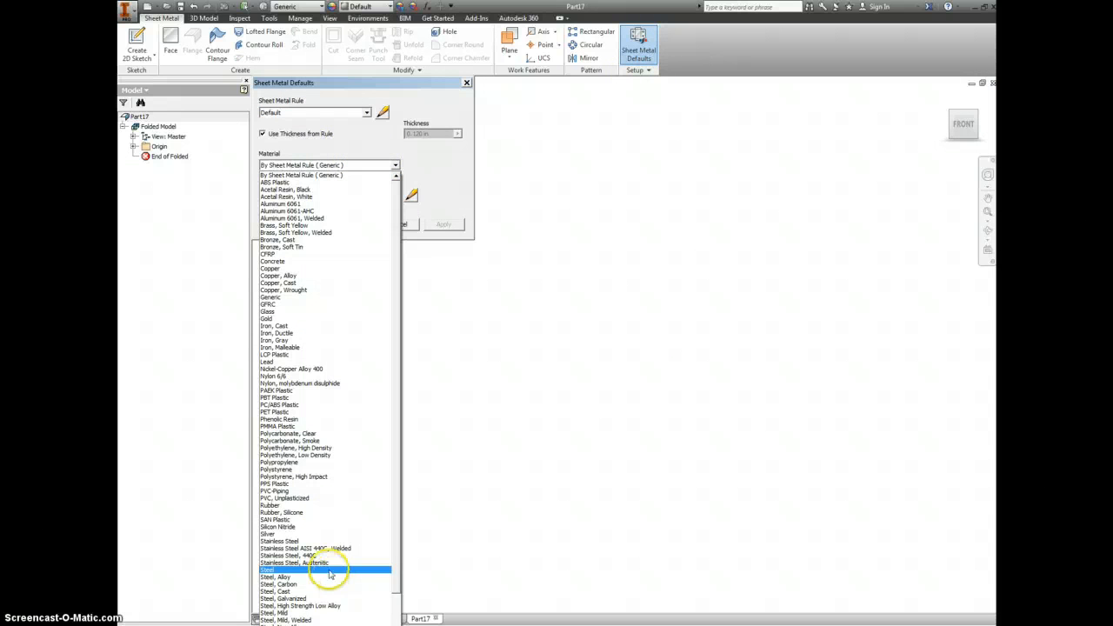
left_click(324, 599)
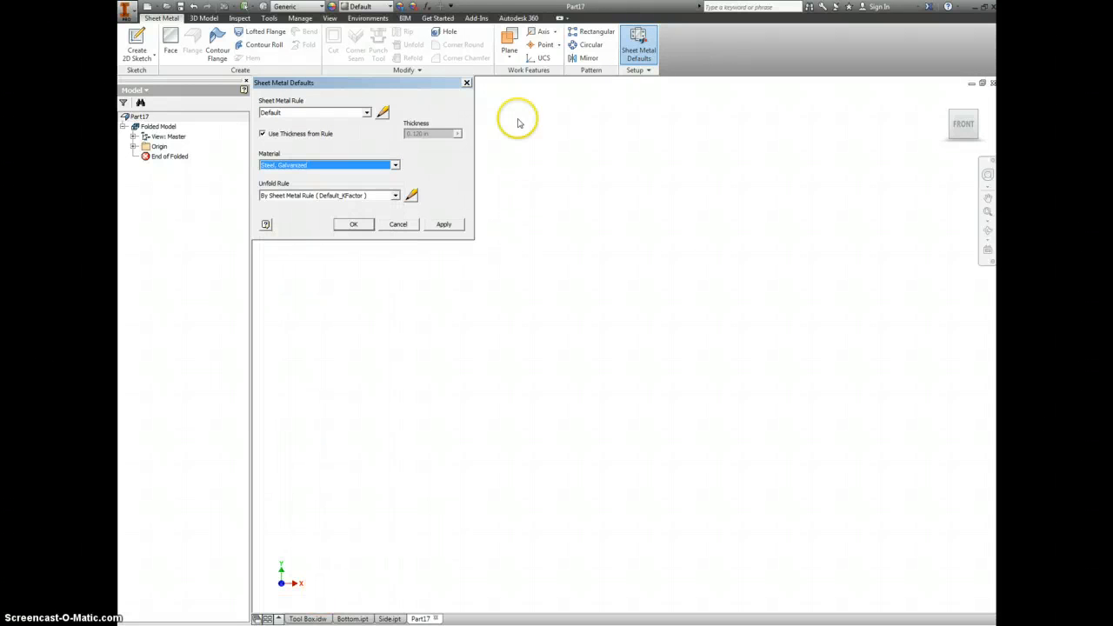
left_click(323, 135)
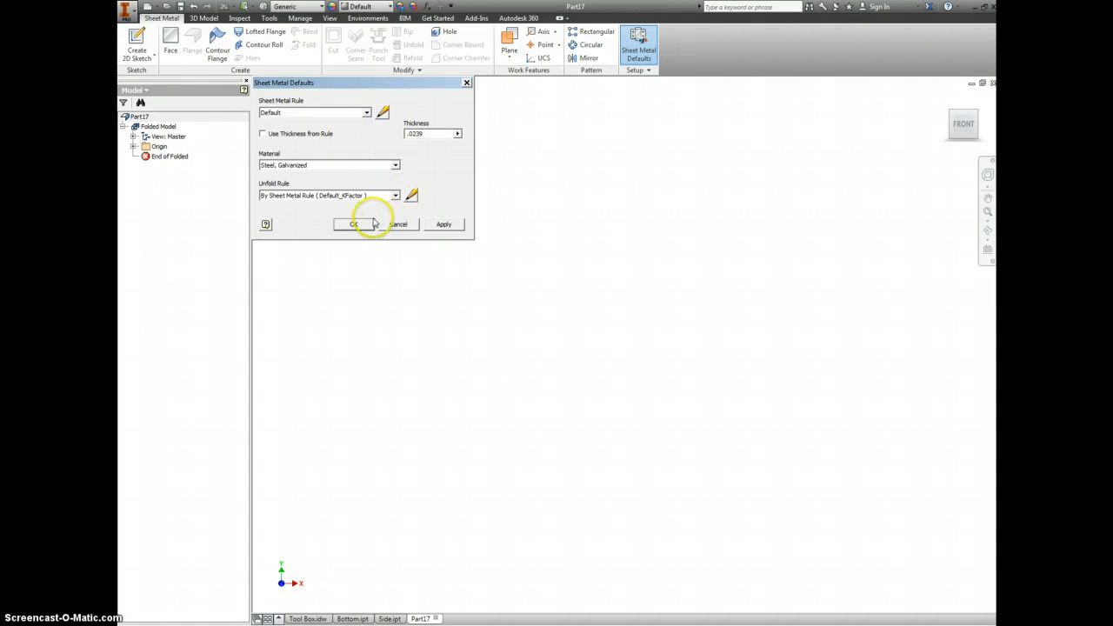
left_click(443, 224)
left_click(467, 83)
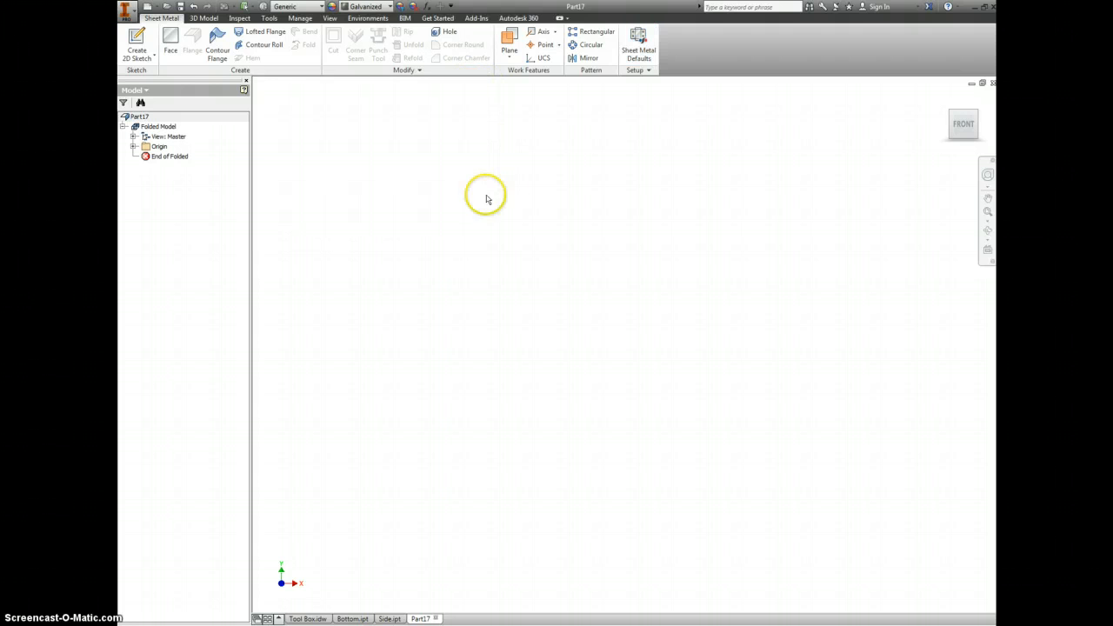
Start a 2D sketch on the horizontal origin plane and check the handle's overall length in the Tool Box.idw drawing
left_click(138, 39)
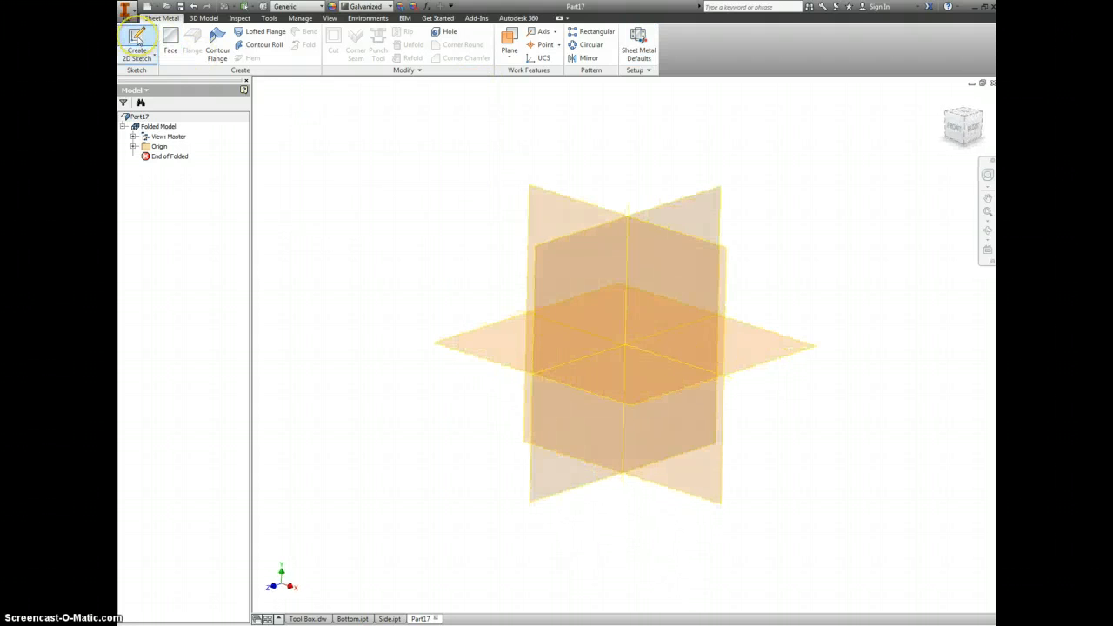
left_click(593, 381)
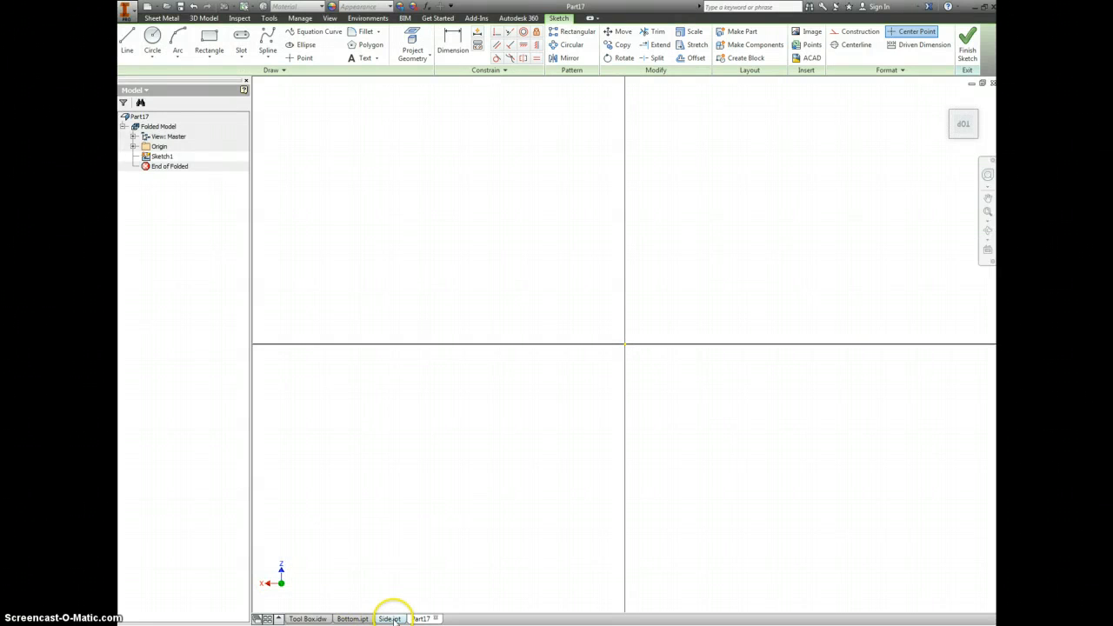
left_click(308, 619)
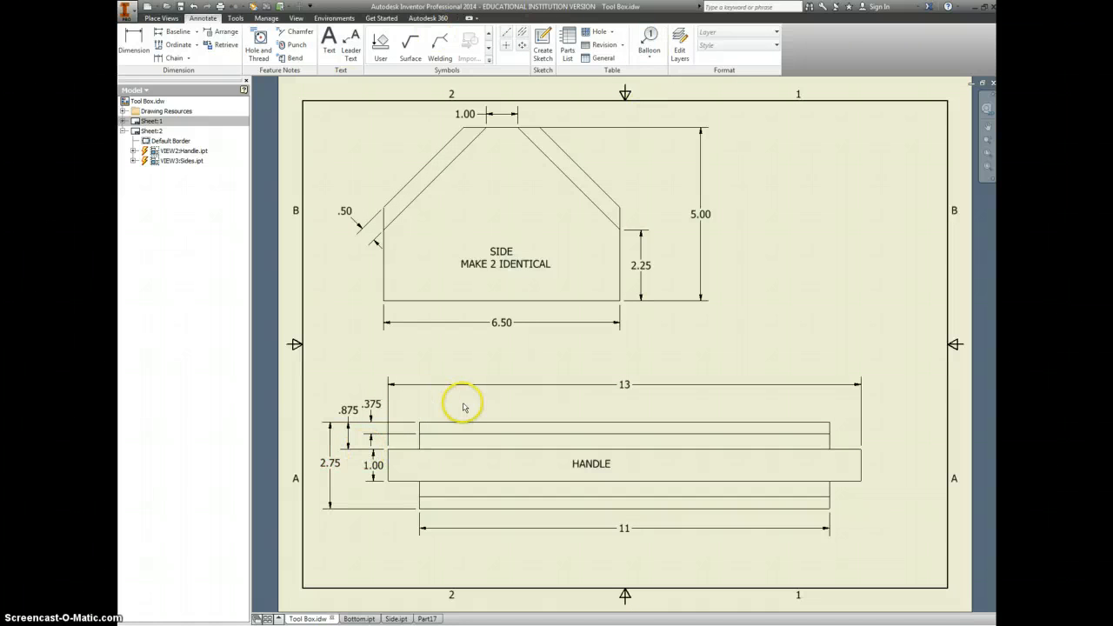
left_click(426, 619)
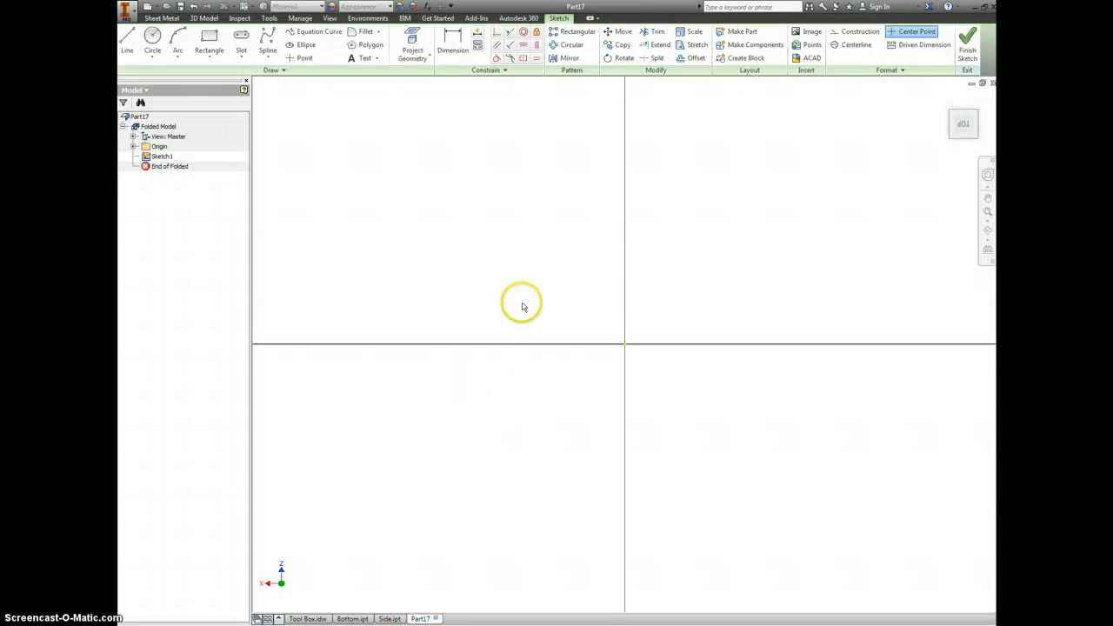
Sketch a two-point rectangle from the origin, 13 in long and about 0.33 in high
right_click(523, 306)
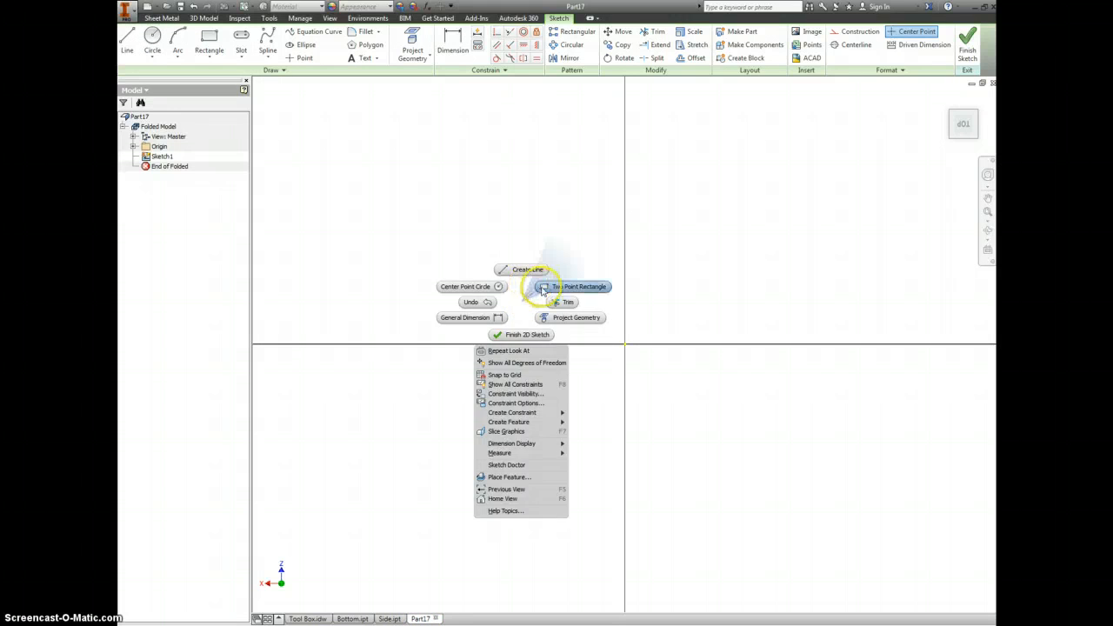
left_click(544, 287)
key("r")
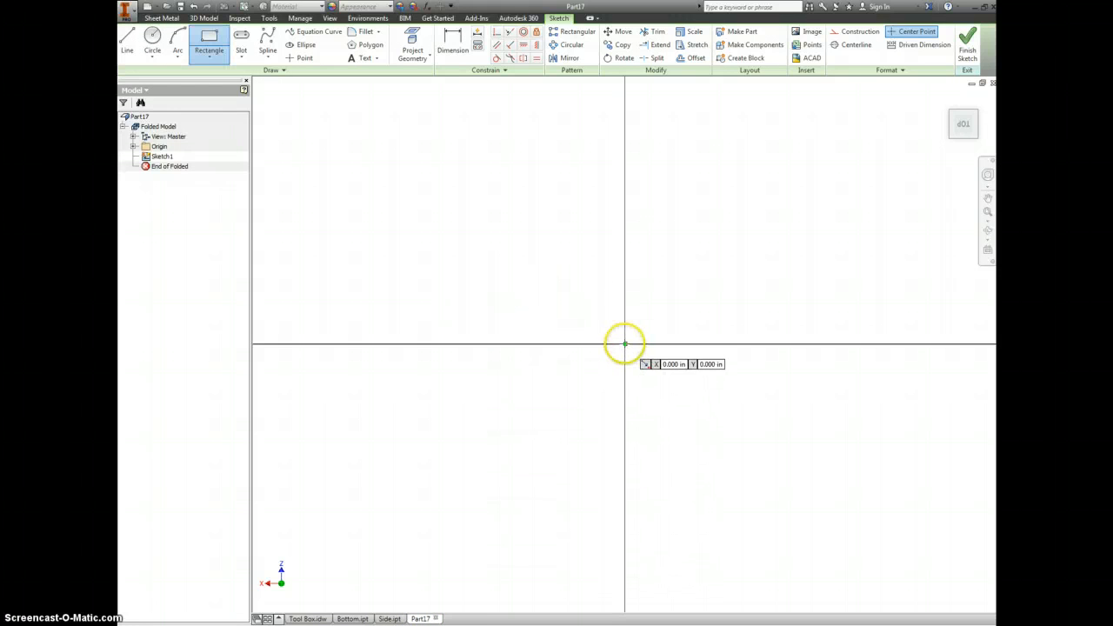
left_click(624, 345)
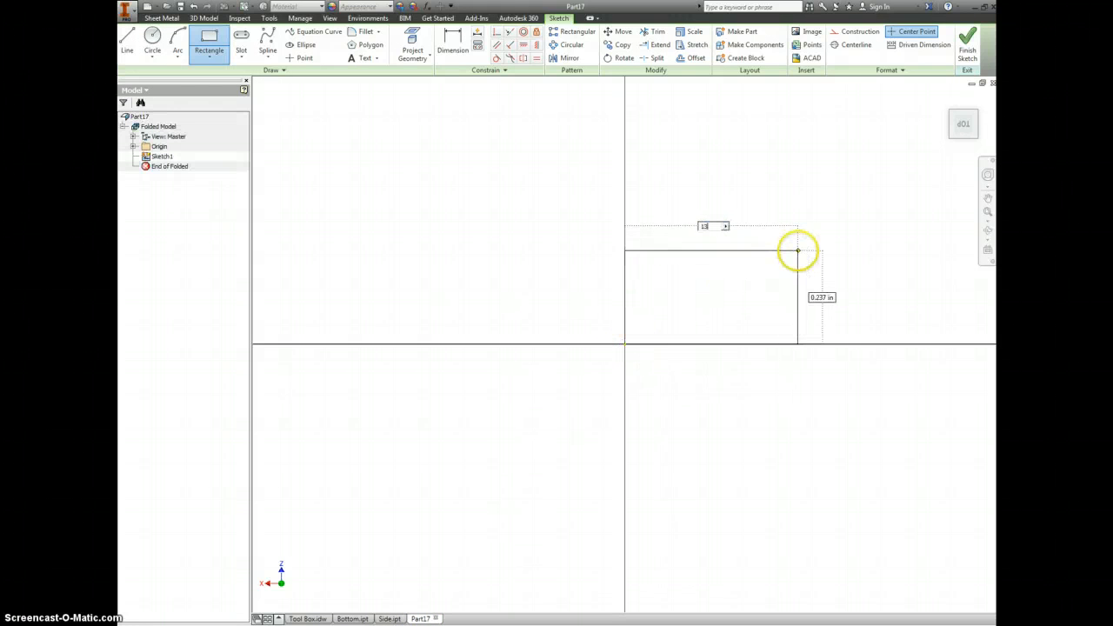
type("13")
key("Tab")
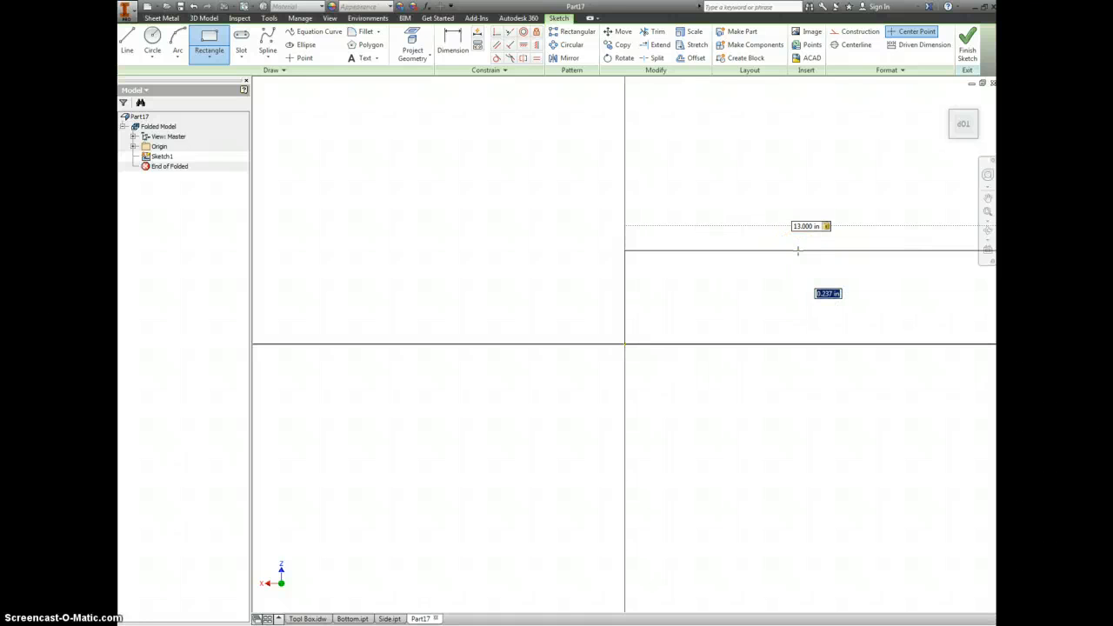
left_click(793, 215)
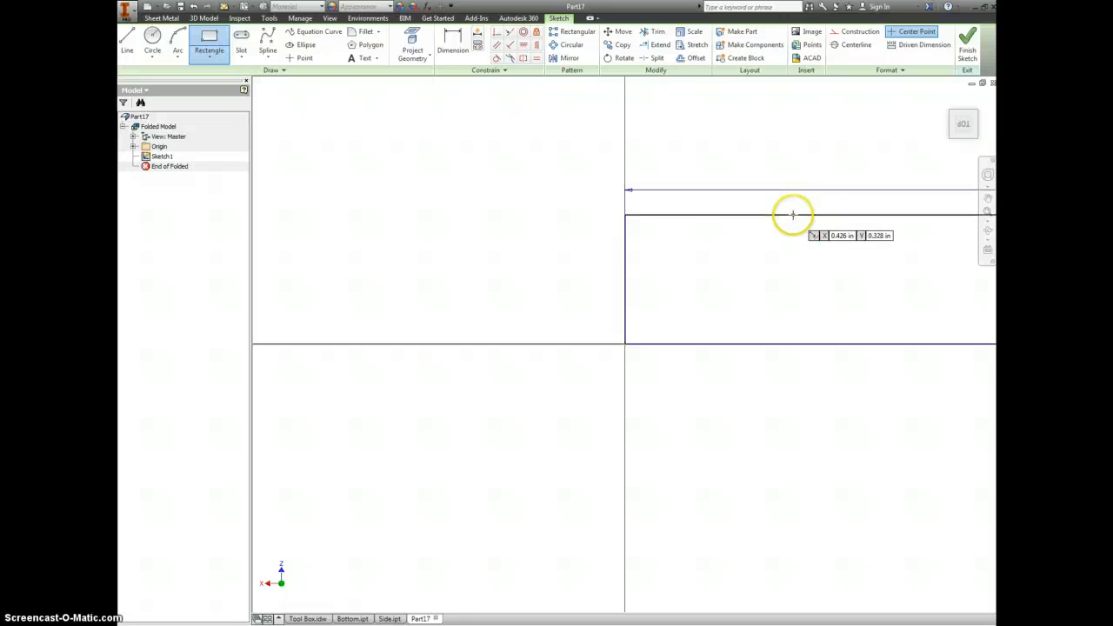
Look up the handle's width in Tool Box.idw and dimension the rectangle's height to 2.75 in
left_click(309, 618)
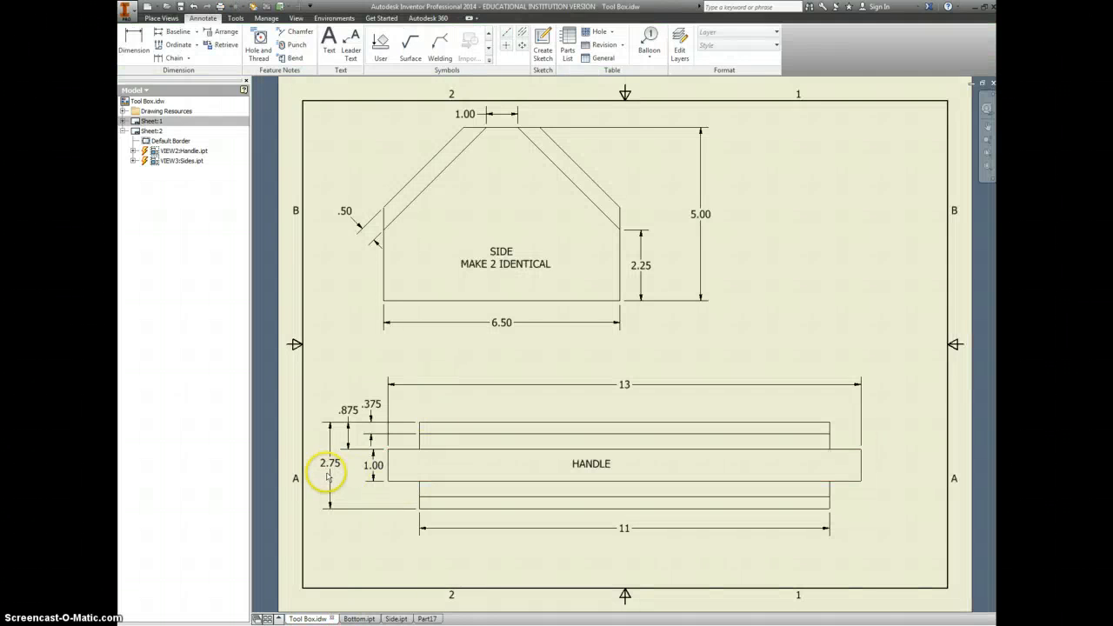
left_click(430, 618)
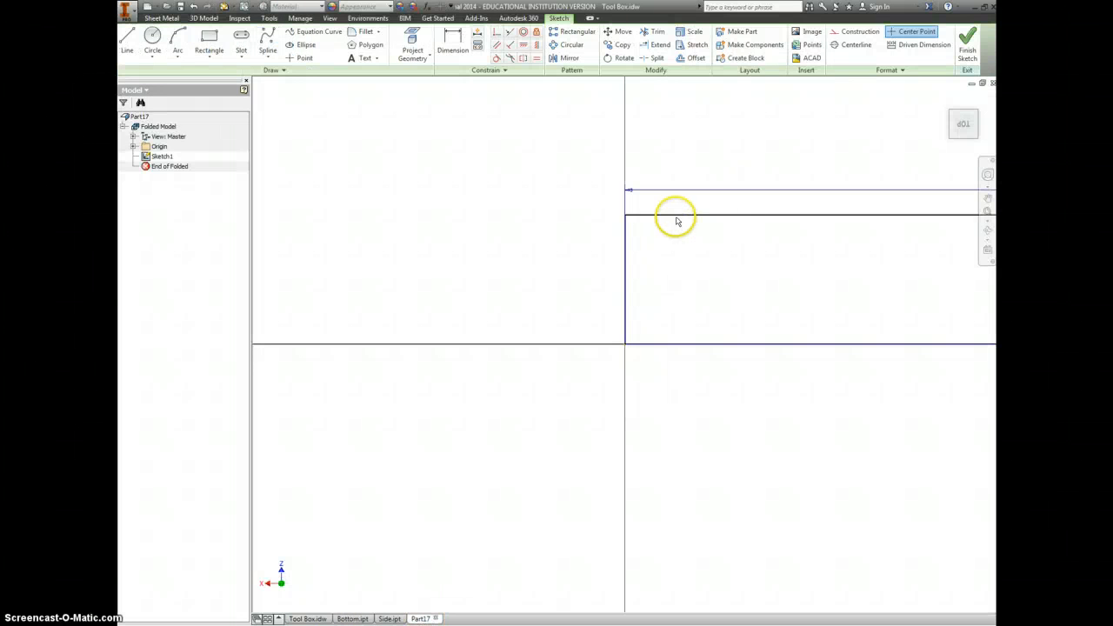
key("d")
left_click(677, 215)
left_click(666, 344)
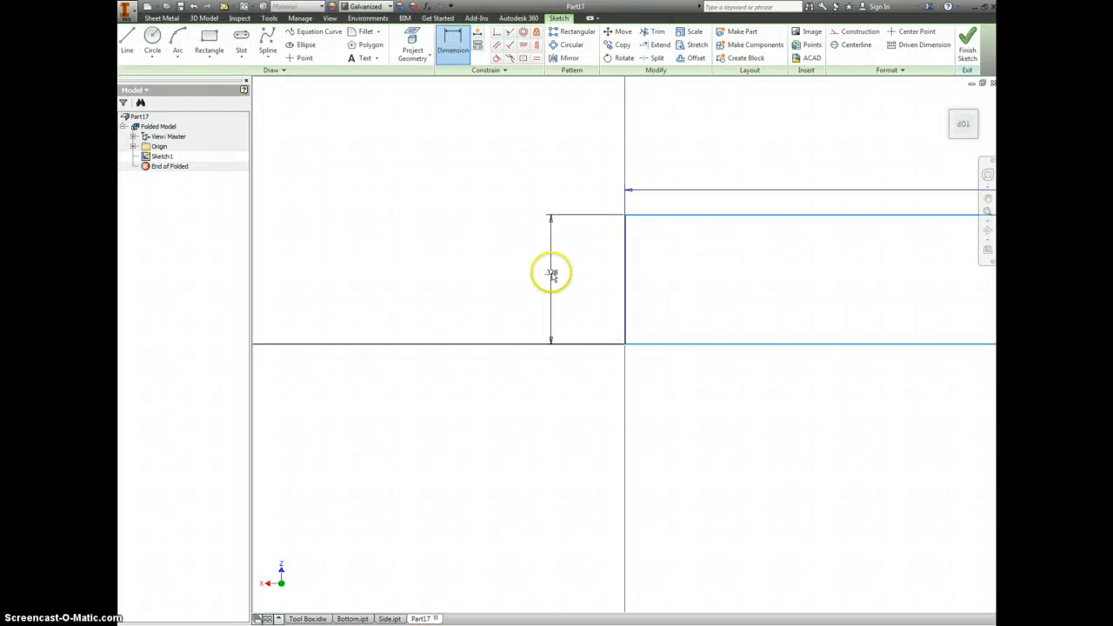
left_click(553, 276)
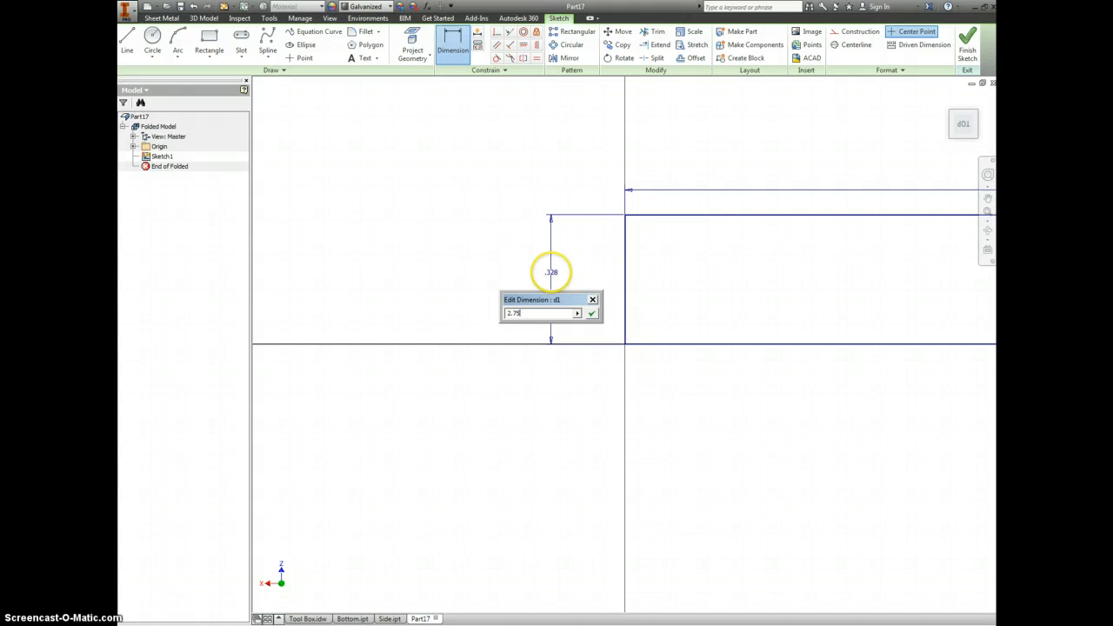
type("2.75")
key("Return")
scroll(582, 272, "down", 5)
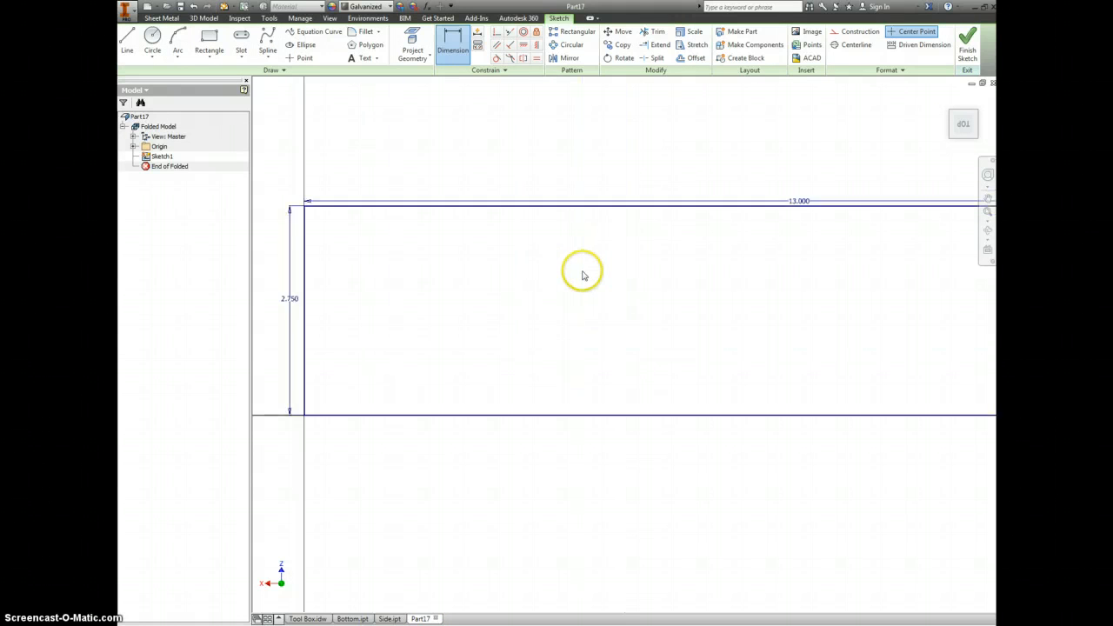
Finish the sketch and create a sheet metal Face from the rectangular profile
left_click(968, 43)
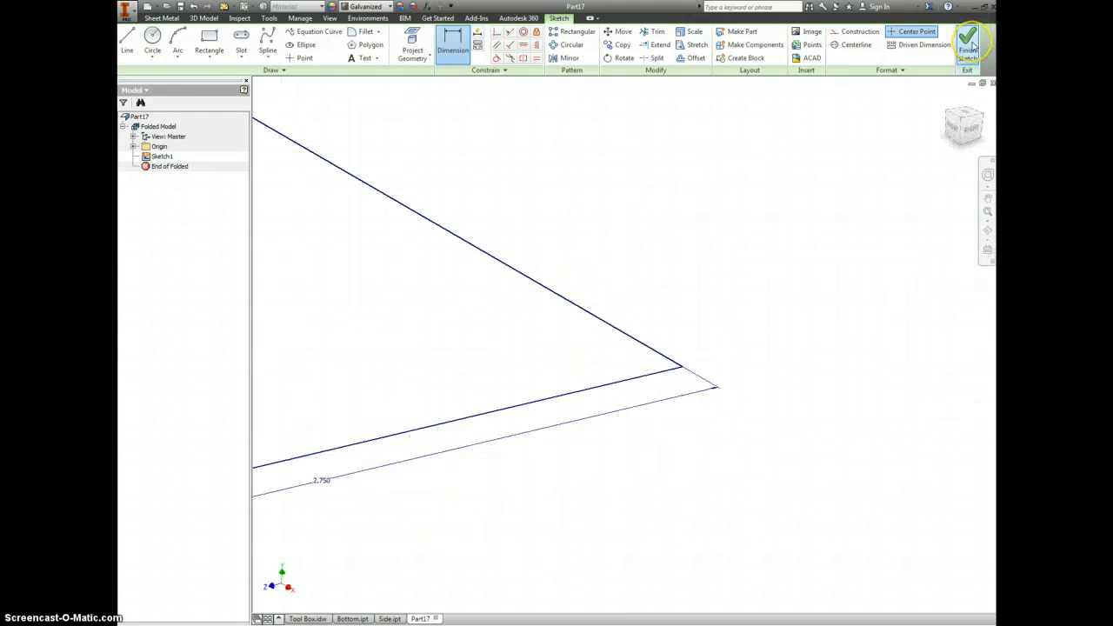
scroll(589, 253, "down", 5)
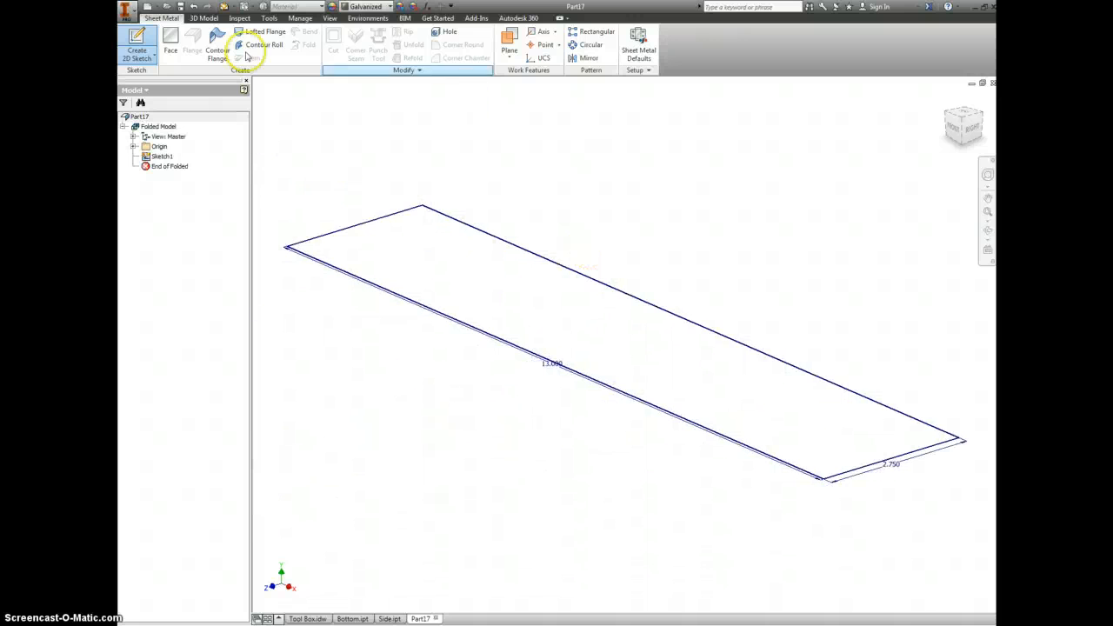
left_click(170, 39)
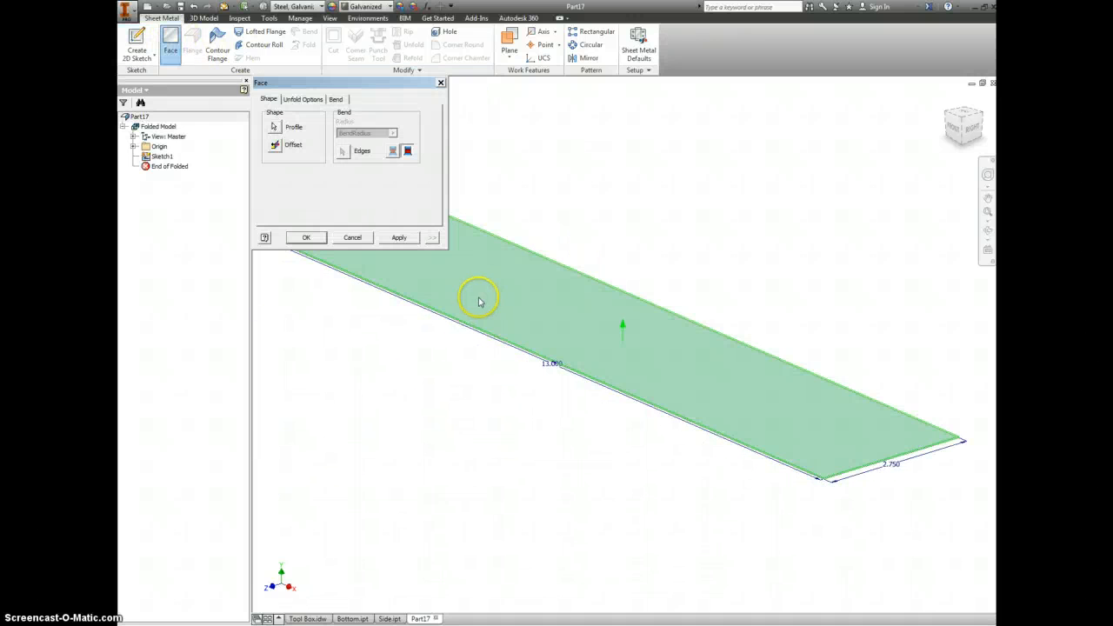
left_click(307, 239)
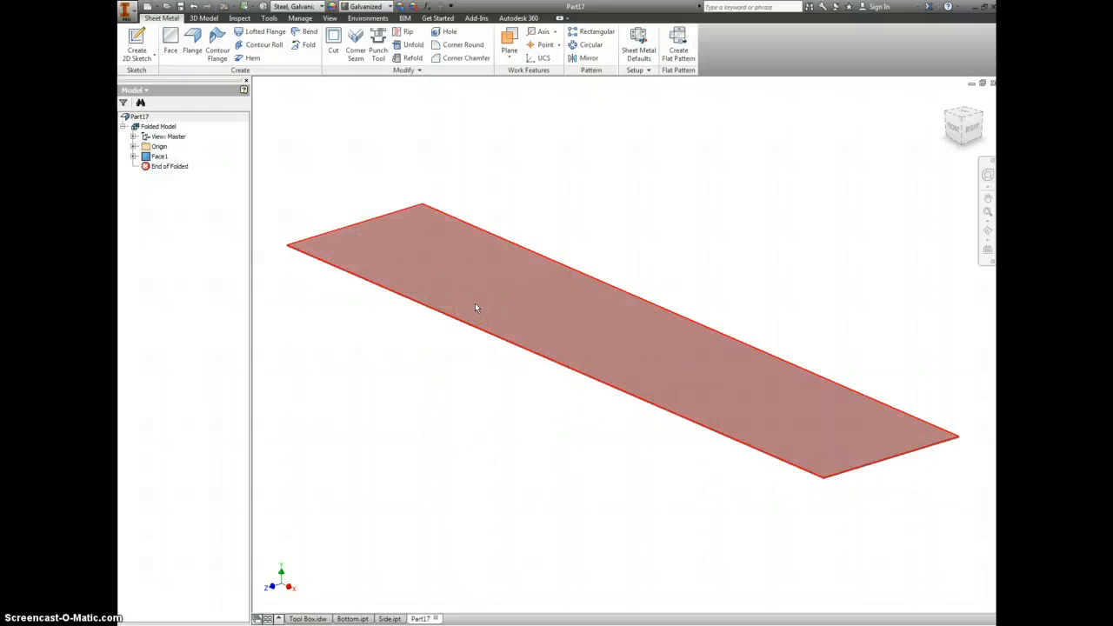
Start a sketch on the plate's upper face and draw a rectangle about 0.95 in long inside each of its two left corners
middle_click_drag(440, 365, 441, 357, "shift")
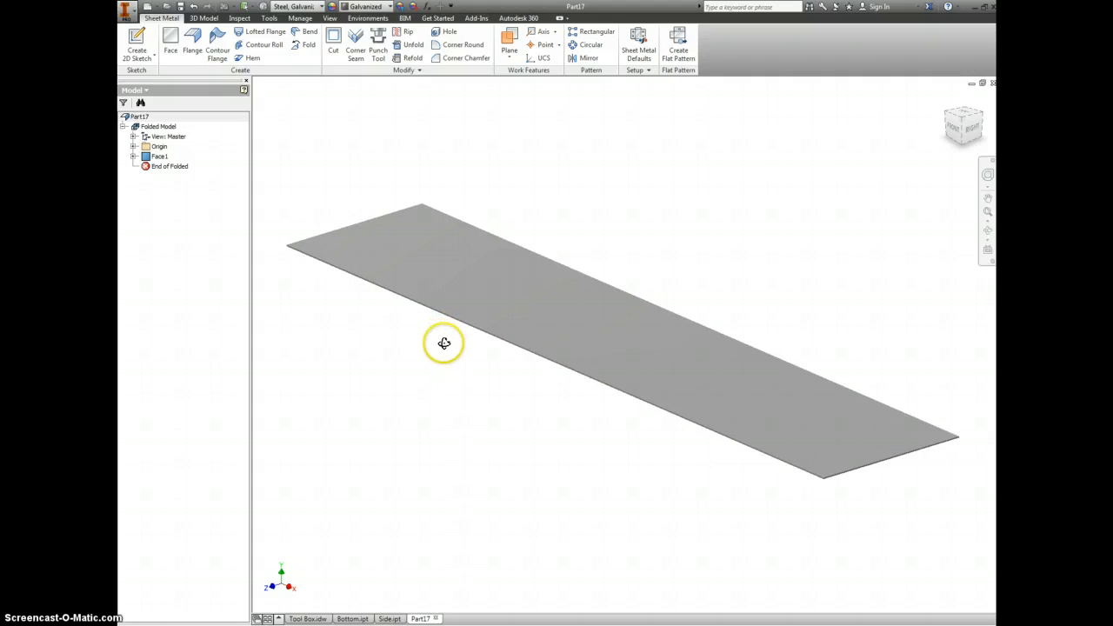
right_click(458, 277)
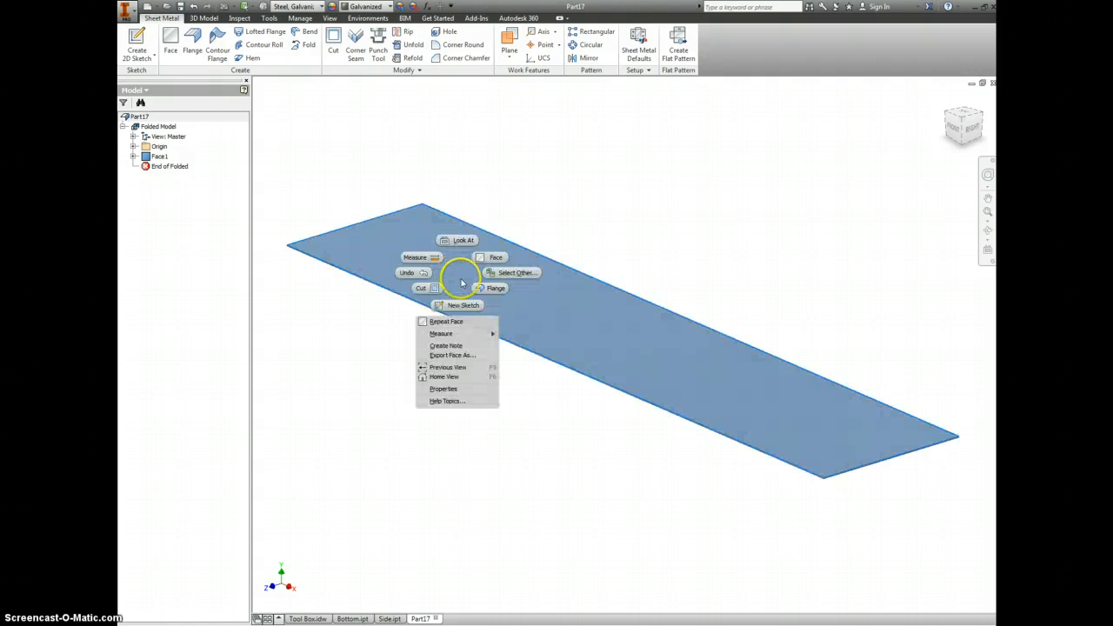
left_click(464, 304)
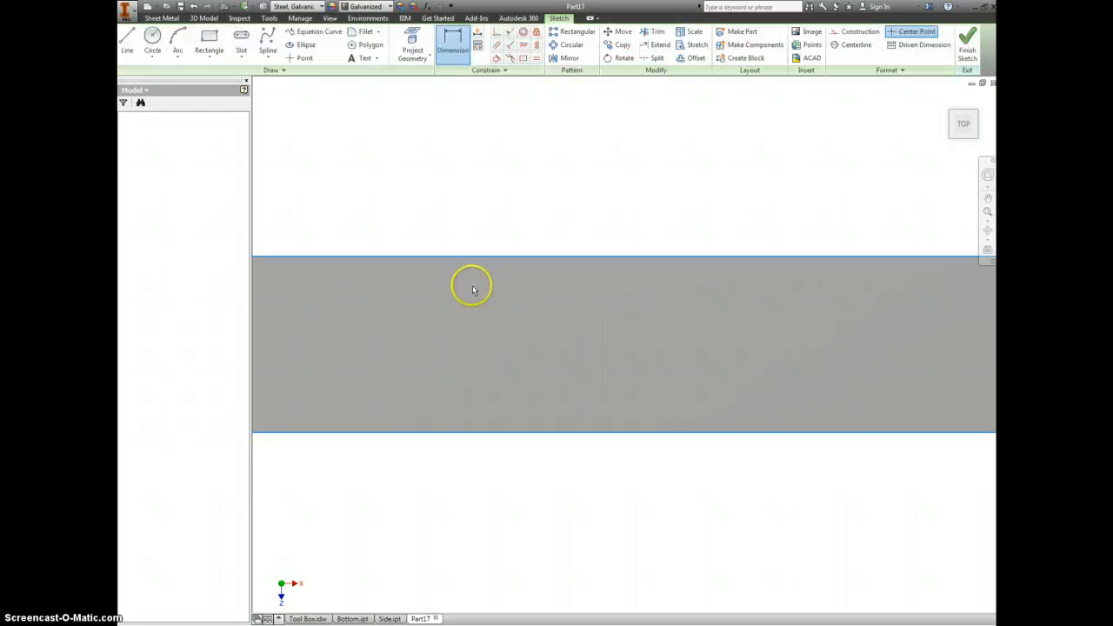
right_click(325, 196)
left_click(352, 180)
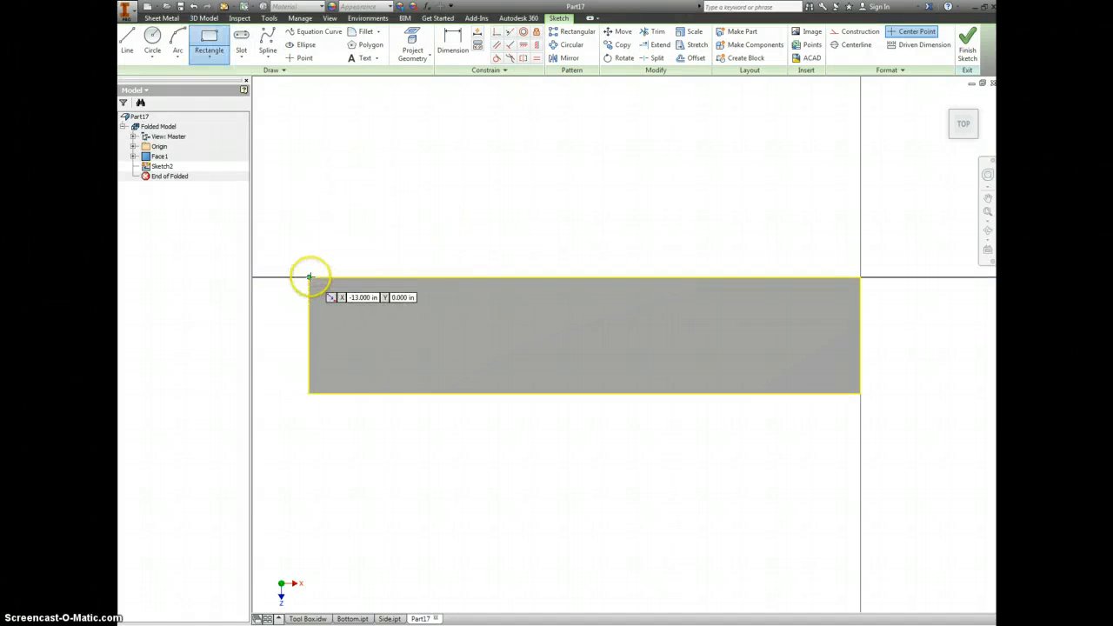
left_click(309, 278)
left_click(350, 309)
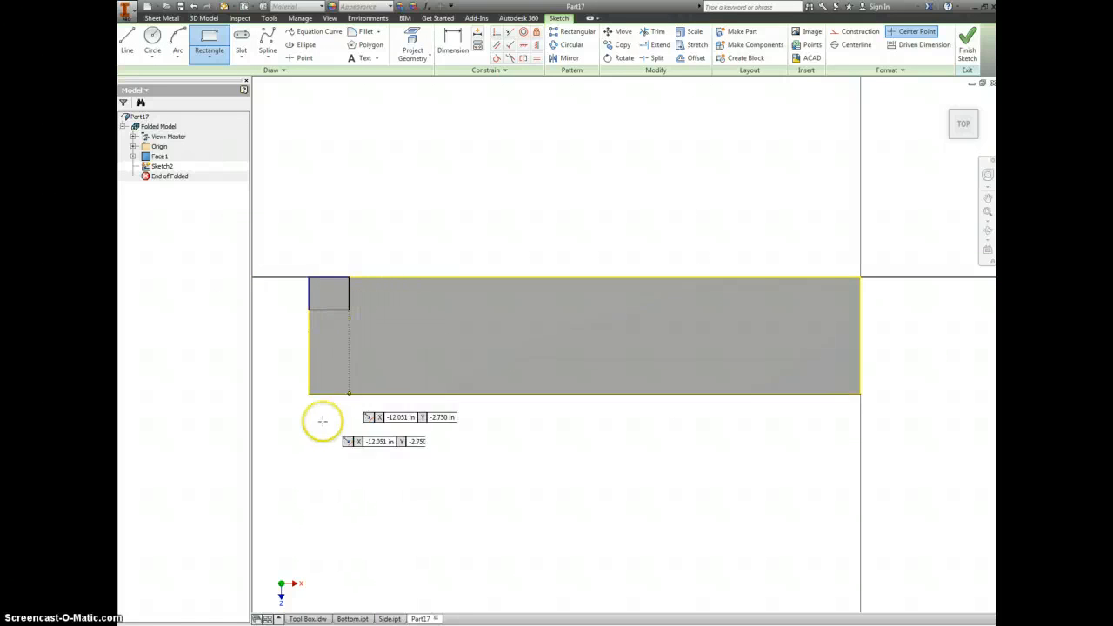
left_click(308, 394)
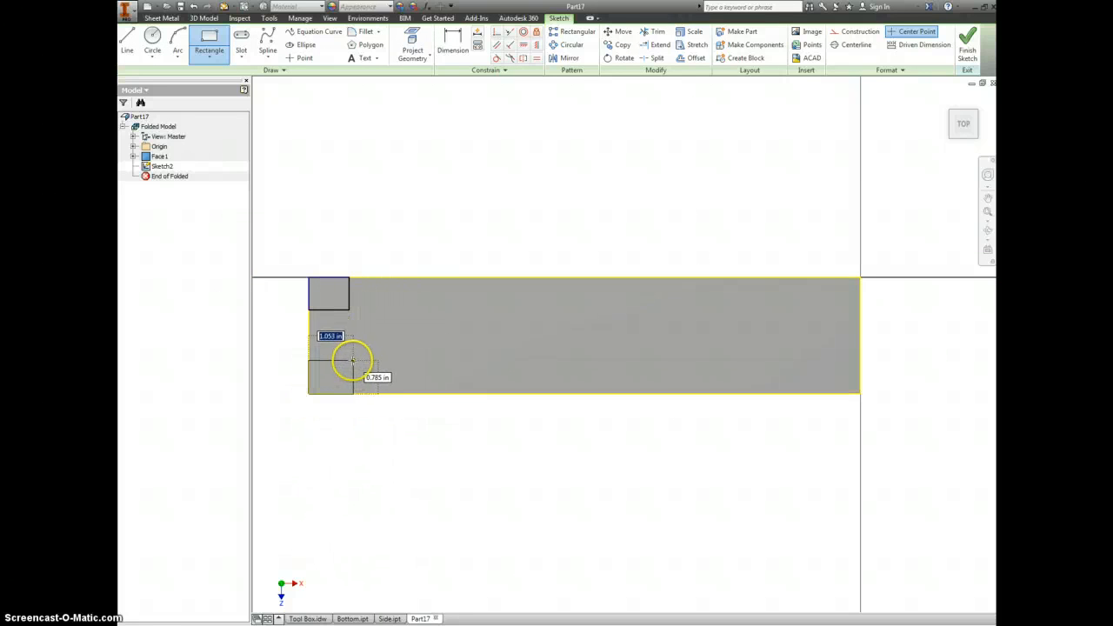
left_click(349, 360)
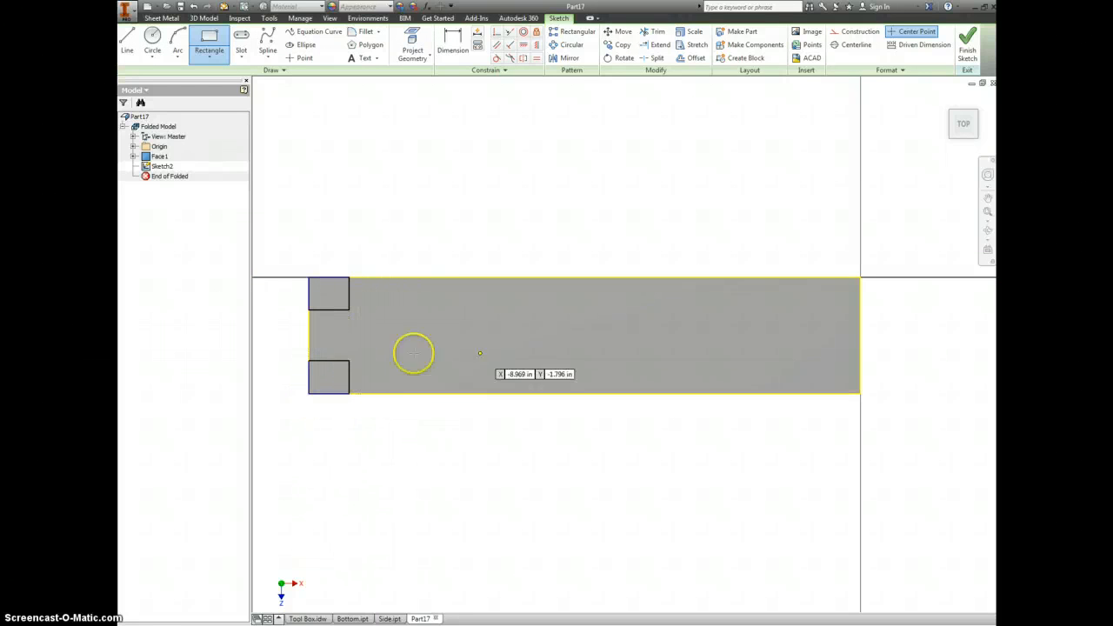
Draw a small two-point rectangle inside each of the plate's two right corners, restarting the misplaced first one from the exact corner
left_click(860, 393)
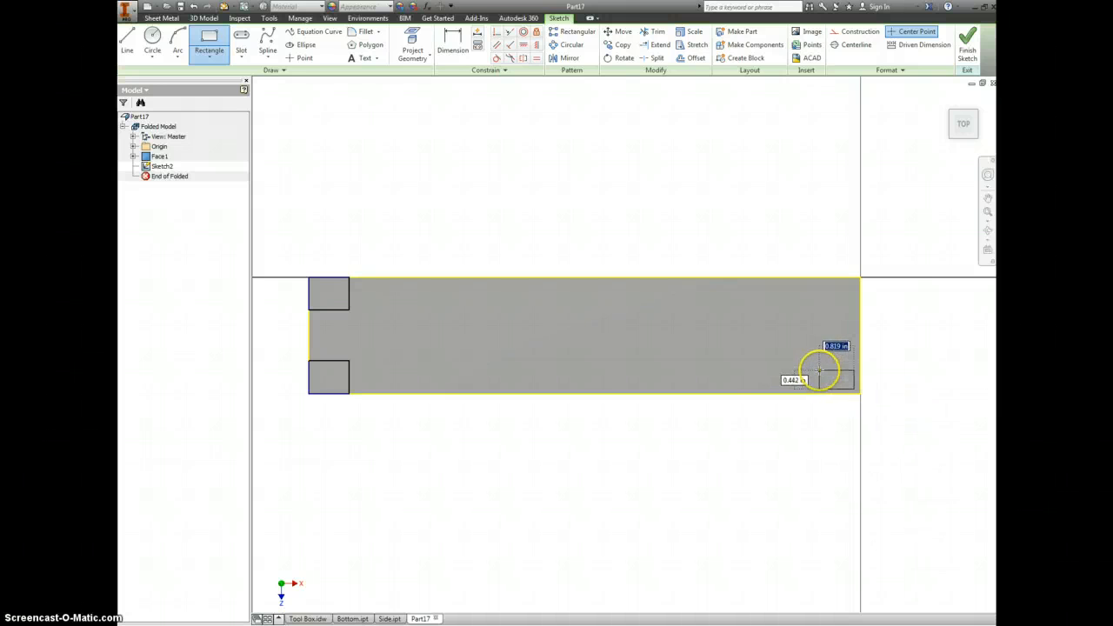
right_click(818, 369)
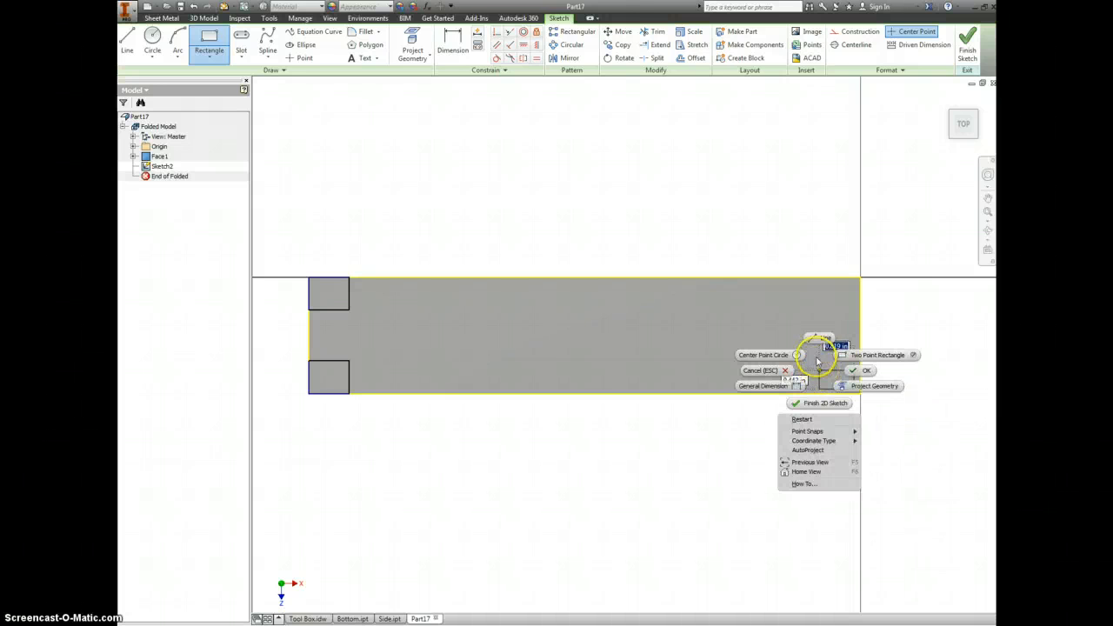
left_click(804, 419)
left_click(859, 393)
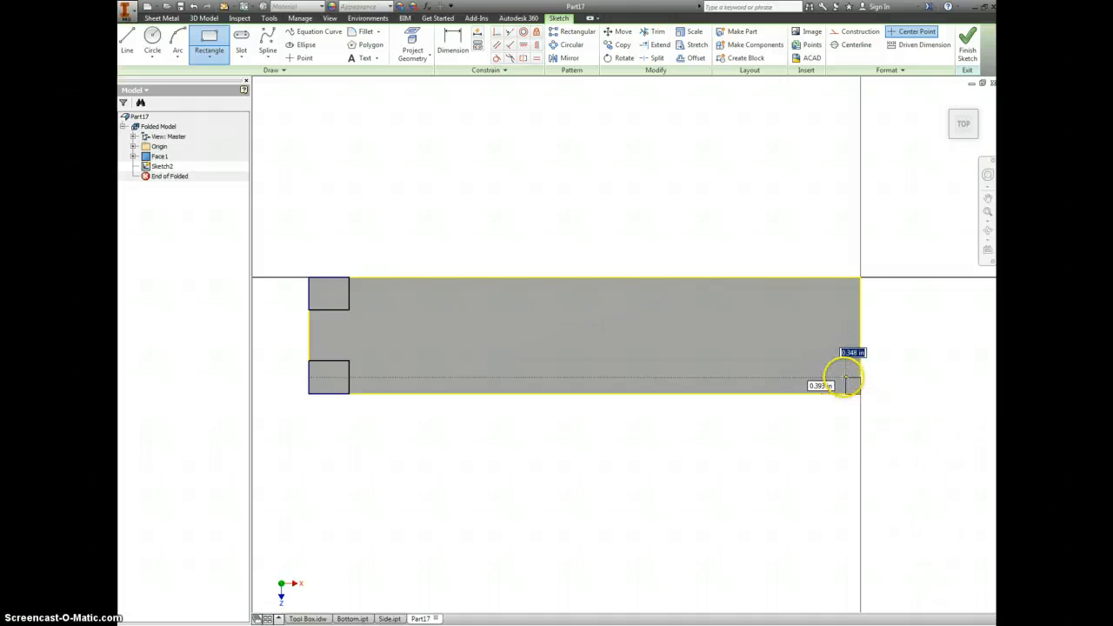
left_click(820, 365)
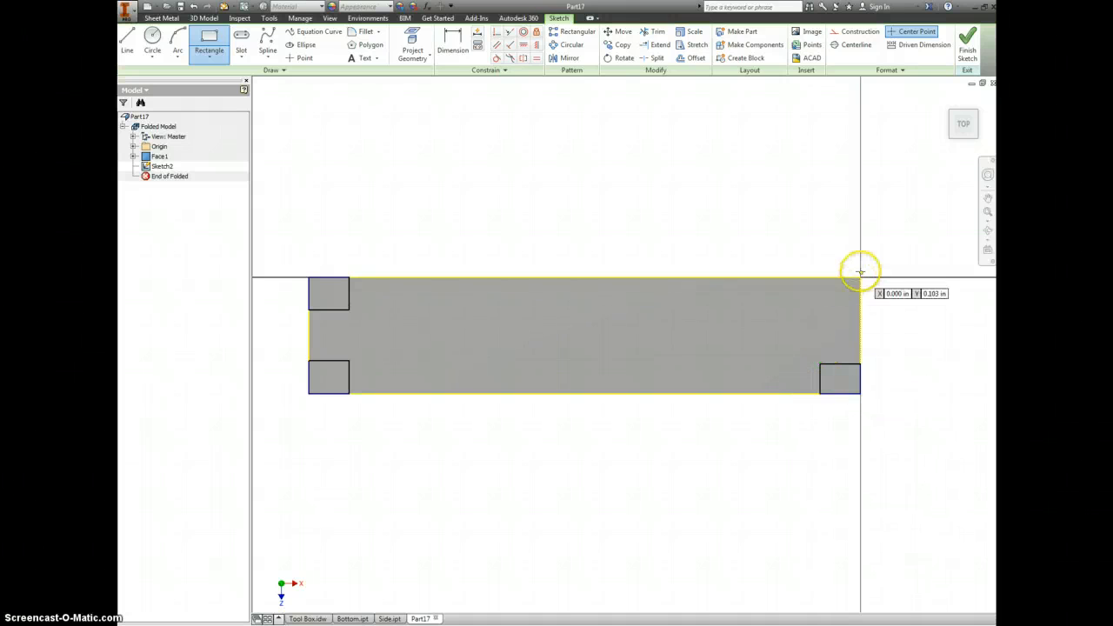
left_click(820, 305)
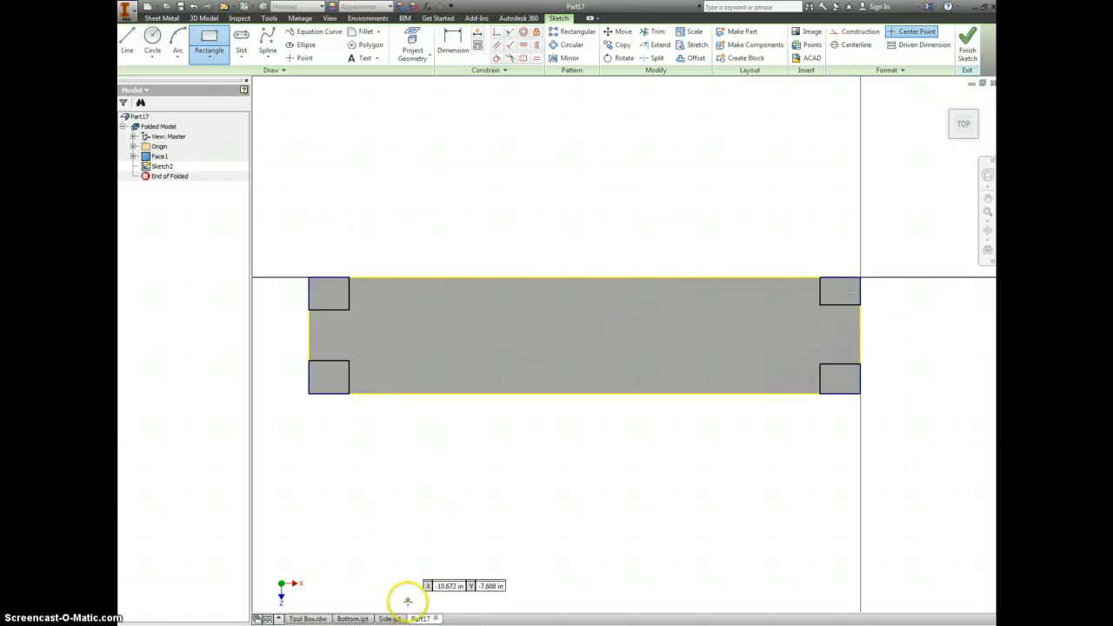
Look up the corner cutout's size in Tool Box.idw and dimension the upper-left rectangle's height to 0.875 in
left_click(315, 620)
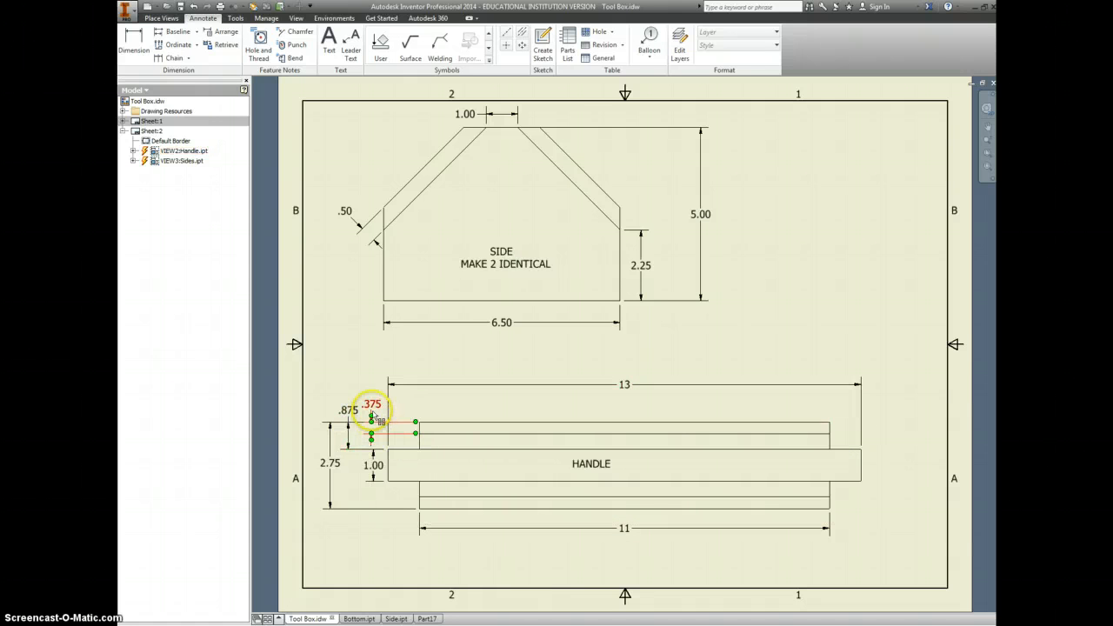
left_click(426, 618)
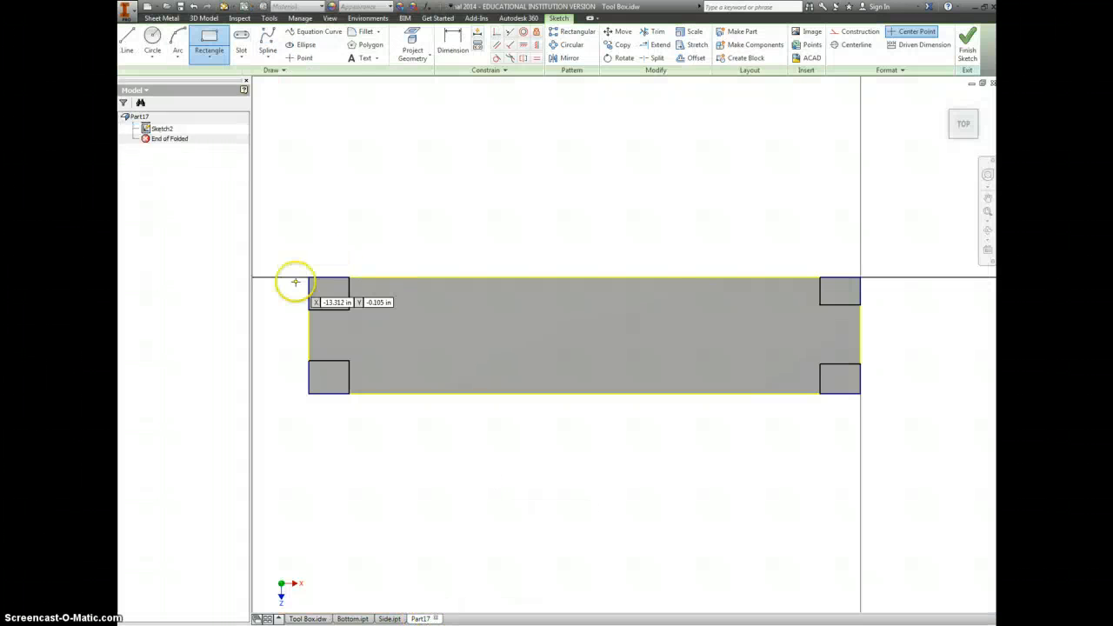
key("d")
left_click(300, 298)
left_click(286, 294)
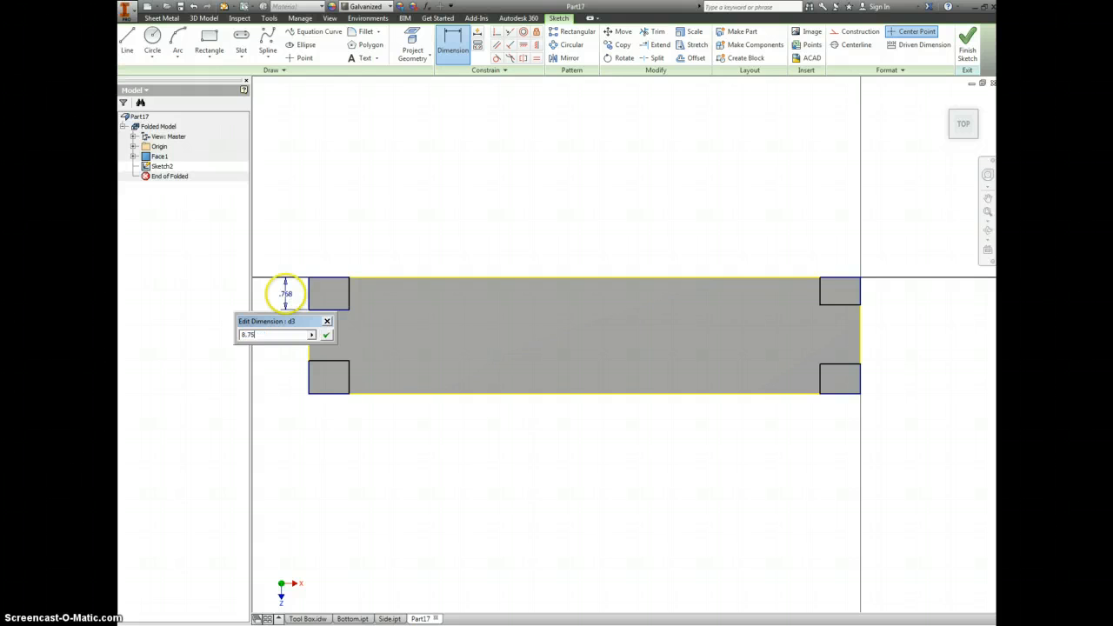
type("8.75")
key("Return")
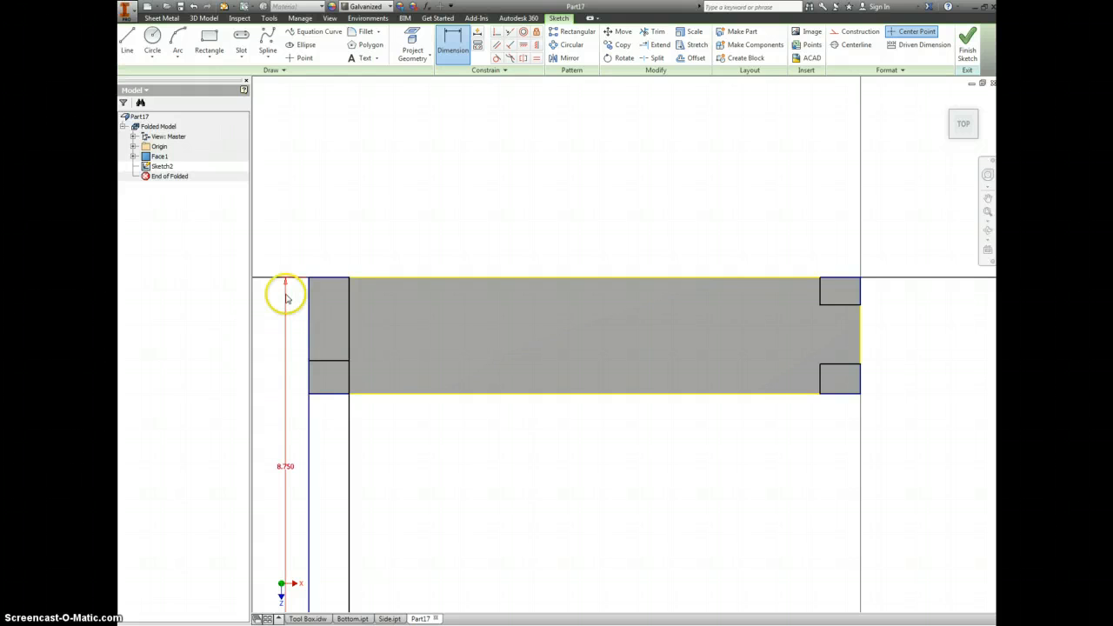
double_click(286, 468)
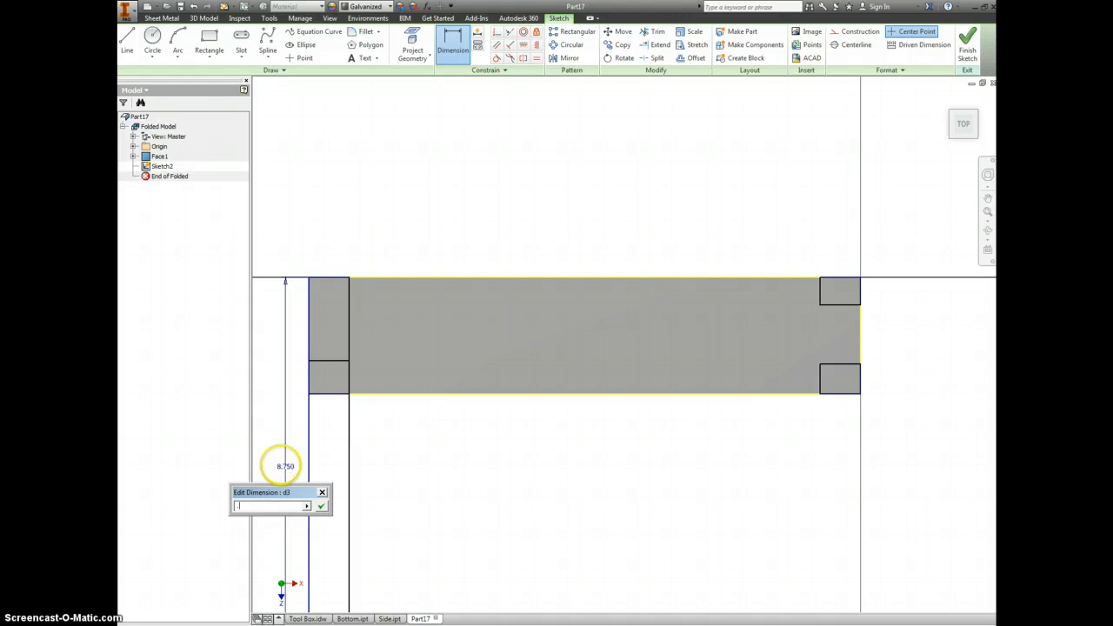
key("Return")
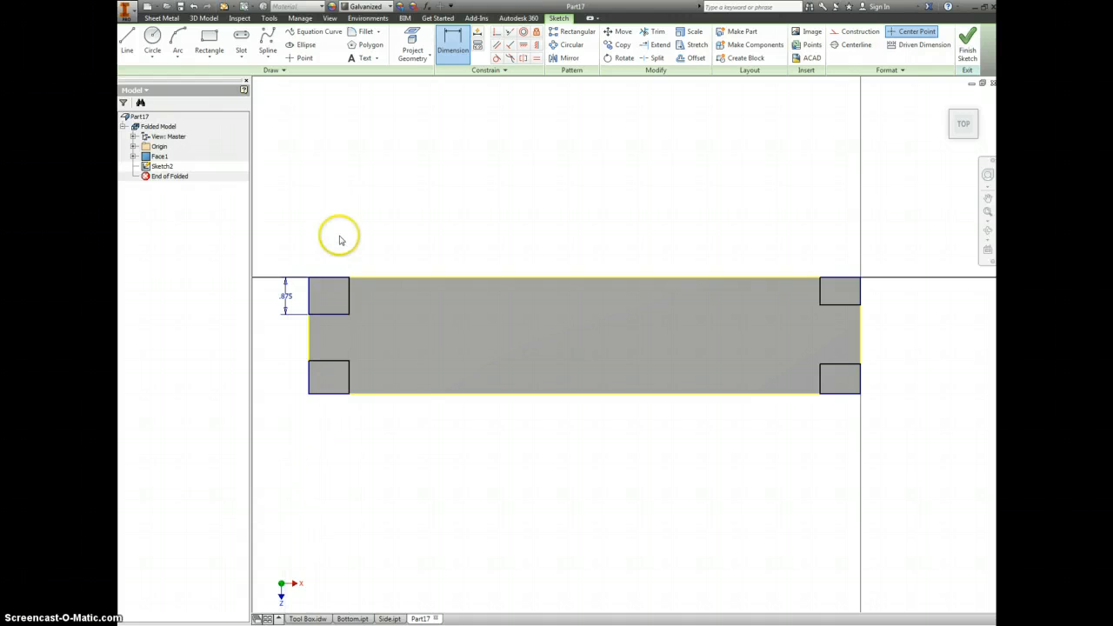
Dimension the upper-left corner rectangle's width to 1 in
left_click(327, 261)
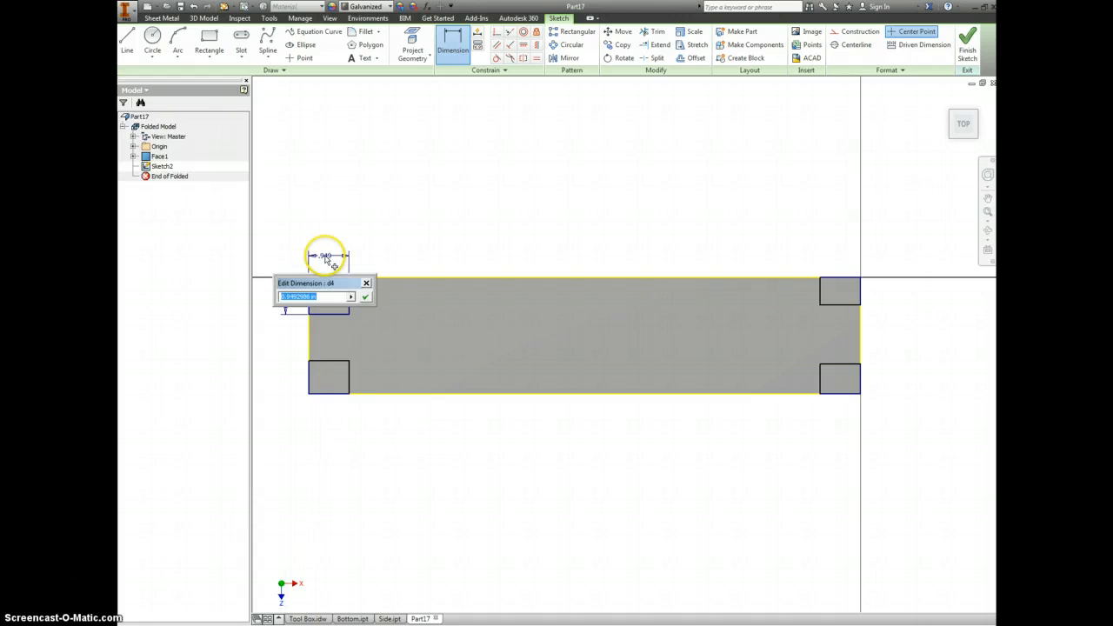
type("1")
key("Return")
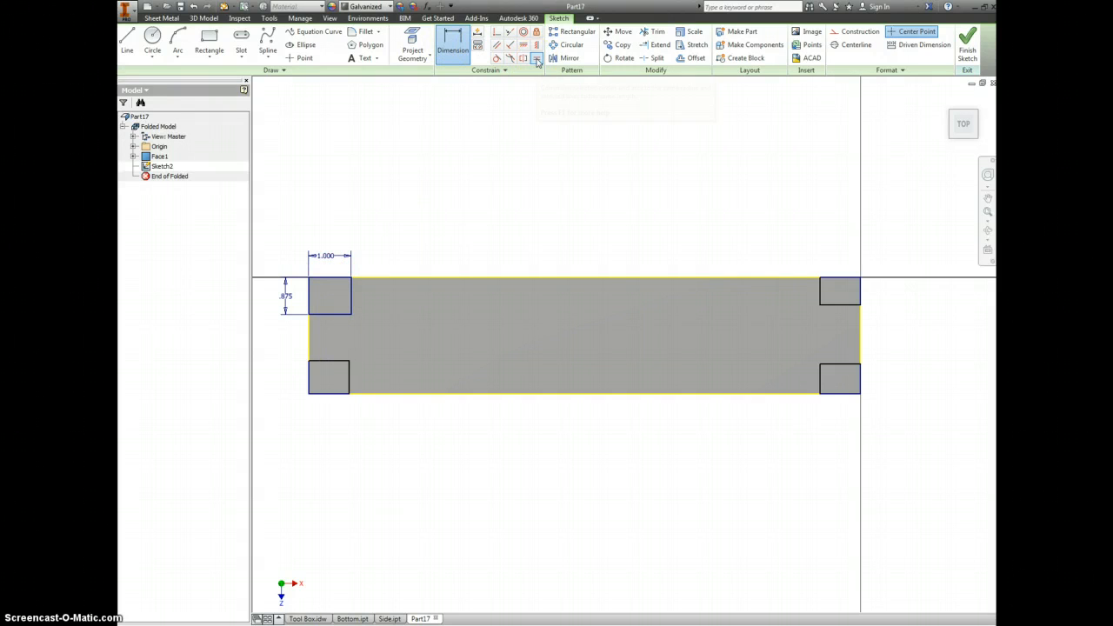
Apply Equal constraints so the other three corner rectangles match the width and height of the dimensioned upper-left one
key("equal")
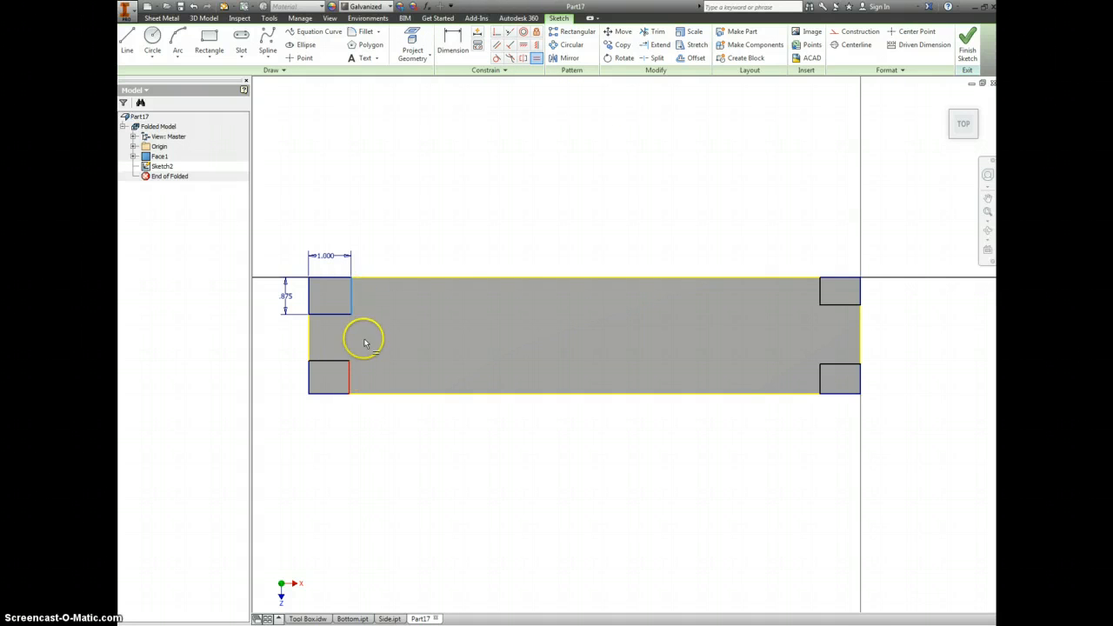
left_click(327, 314)
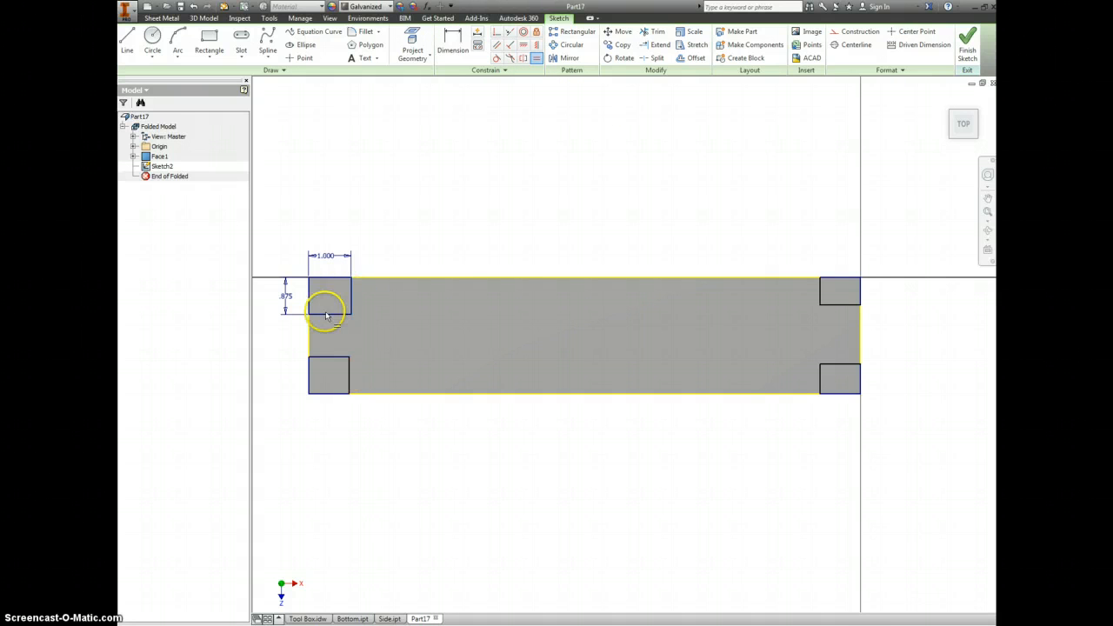
left_click(349, 357)
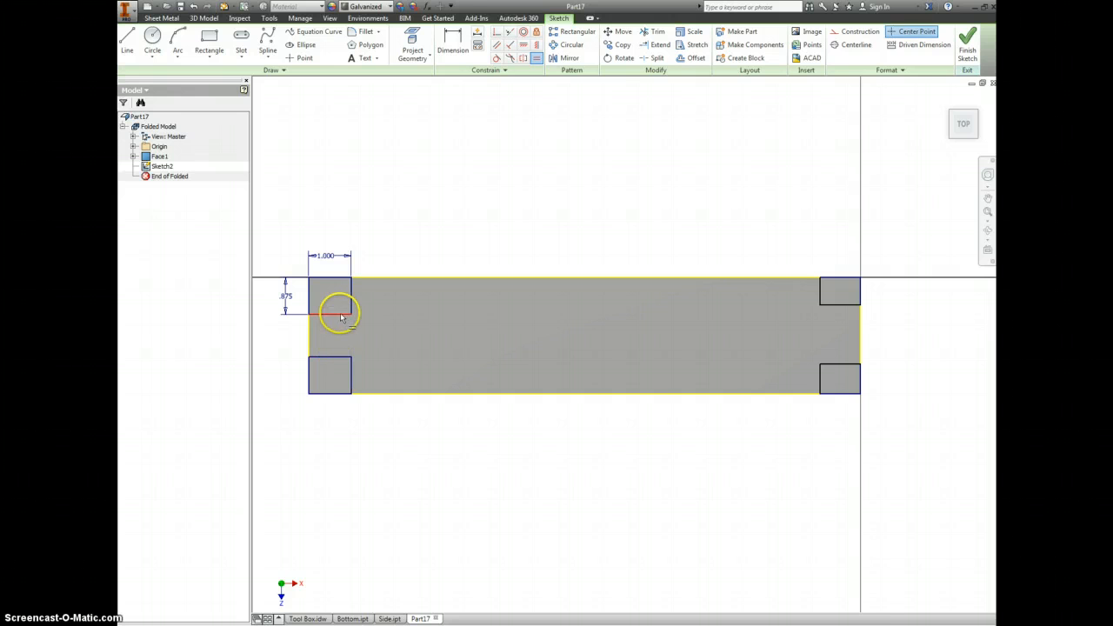
left_click(841, 306)
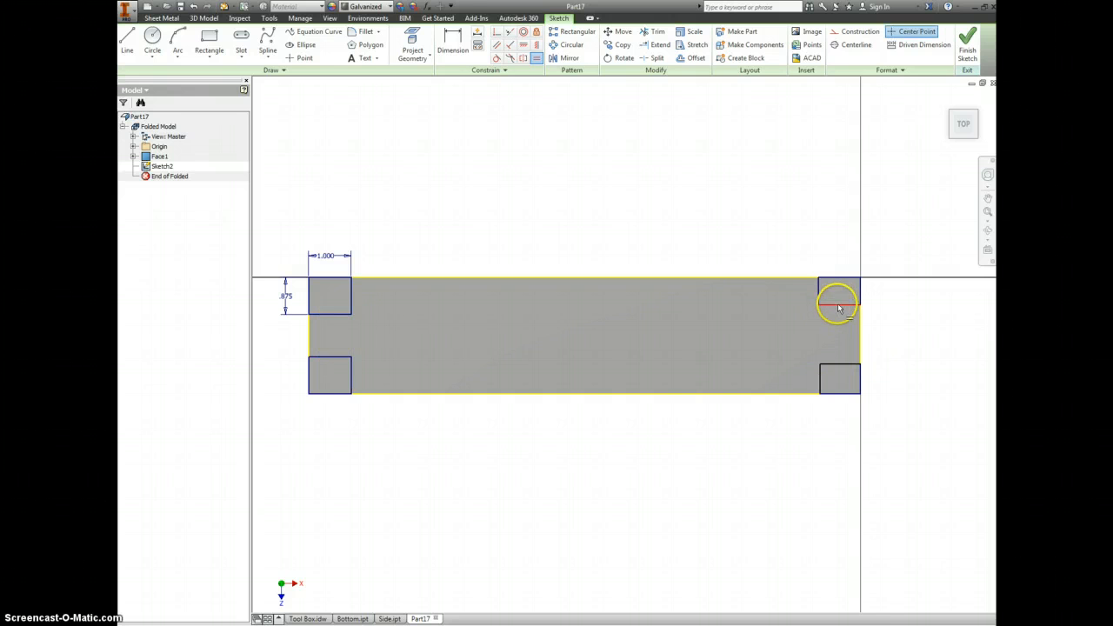
left_click(844, 364)
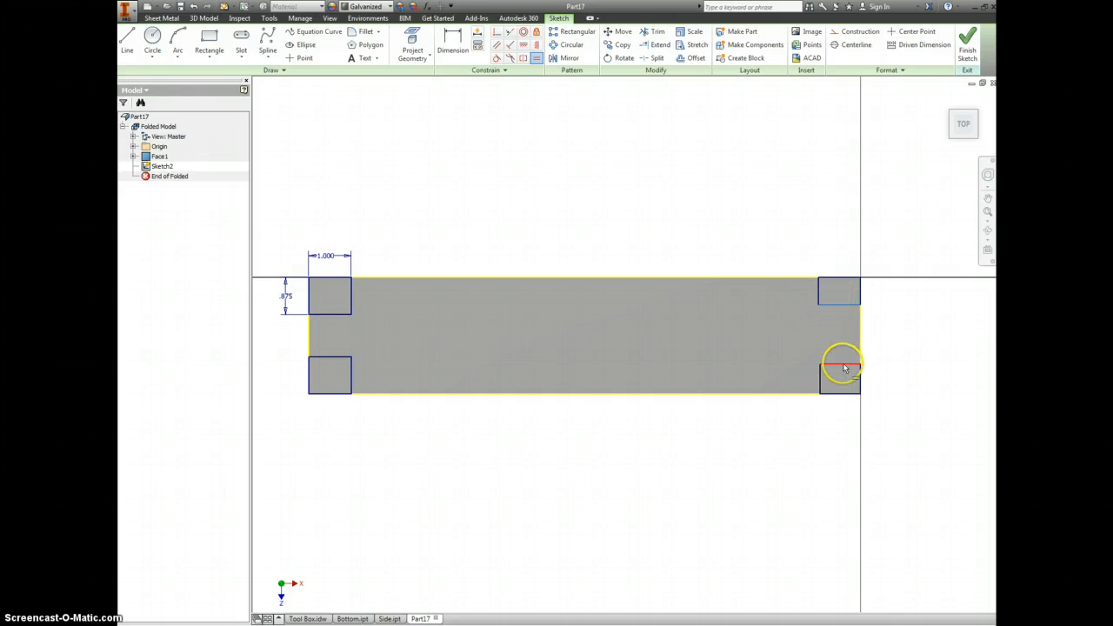
left_click(352, 377)
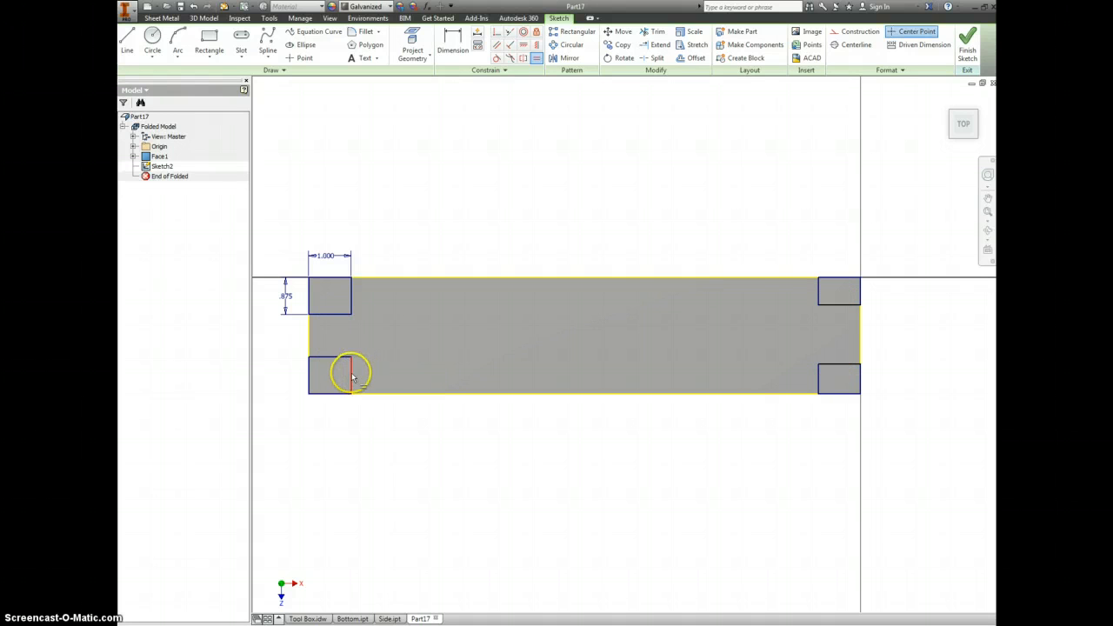
left_click(819, 377)
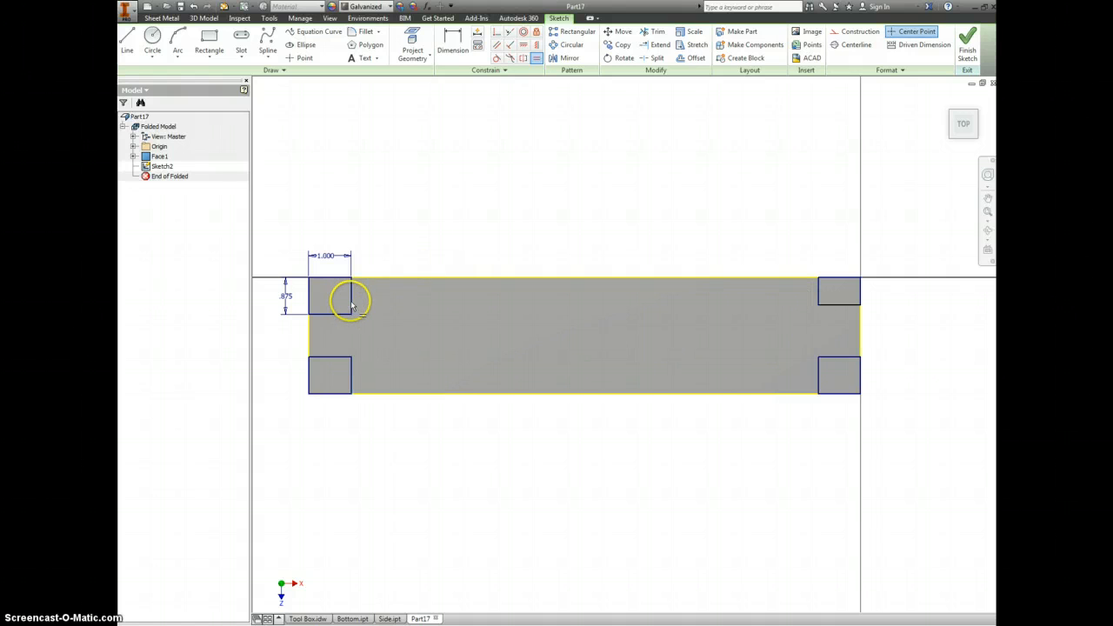
left_click(818, 297)
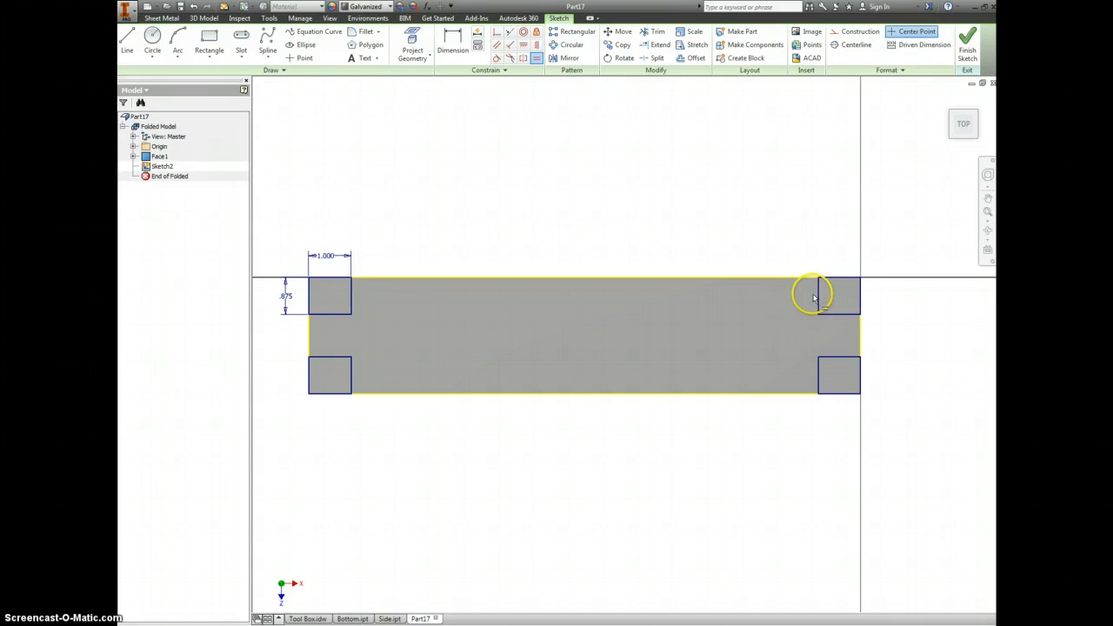
Finish the sketch and cut the four corner rectangles out of the plate through its material thickness
left_click(967, 40)
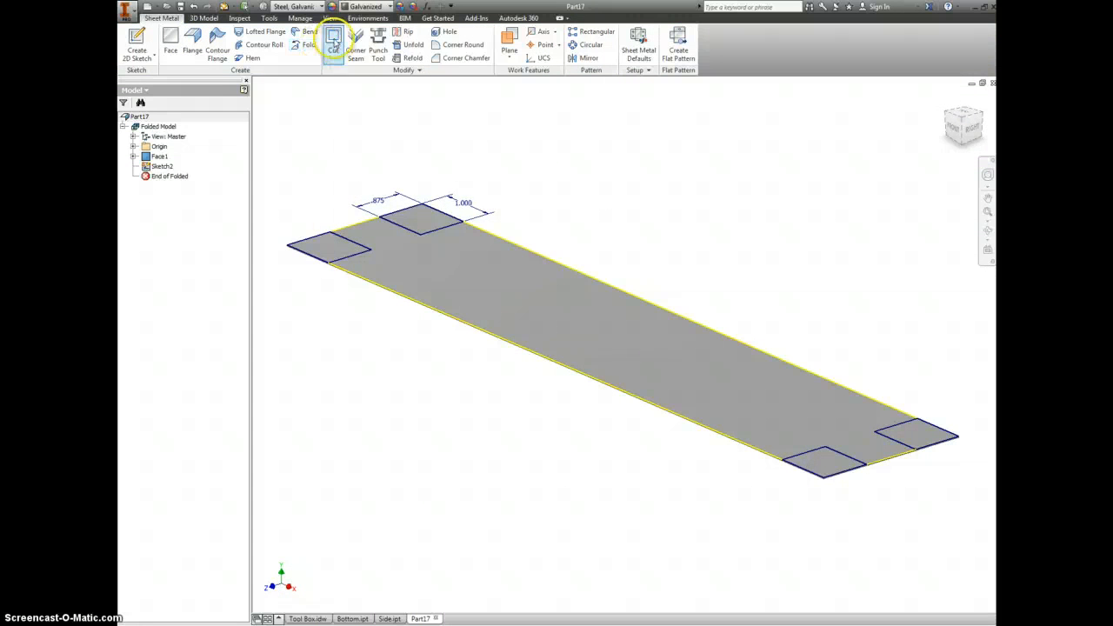
left_click(333, 44)
left_click(426, 224)
left_click(326, 247)
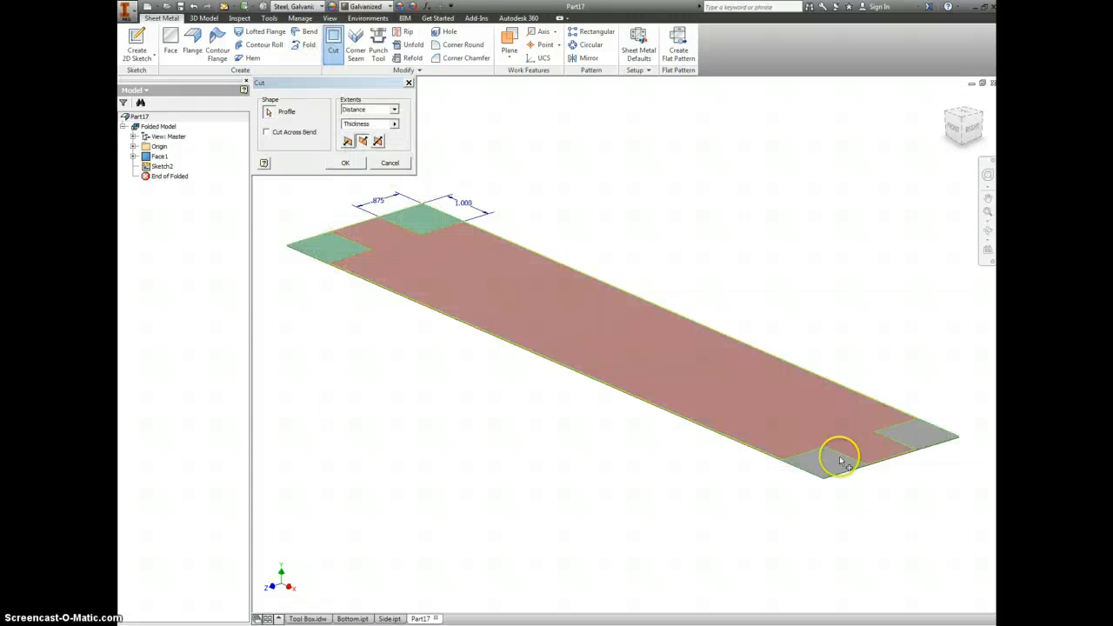
left_click(848, 456)
left_click(907, 437)
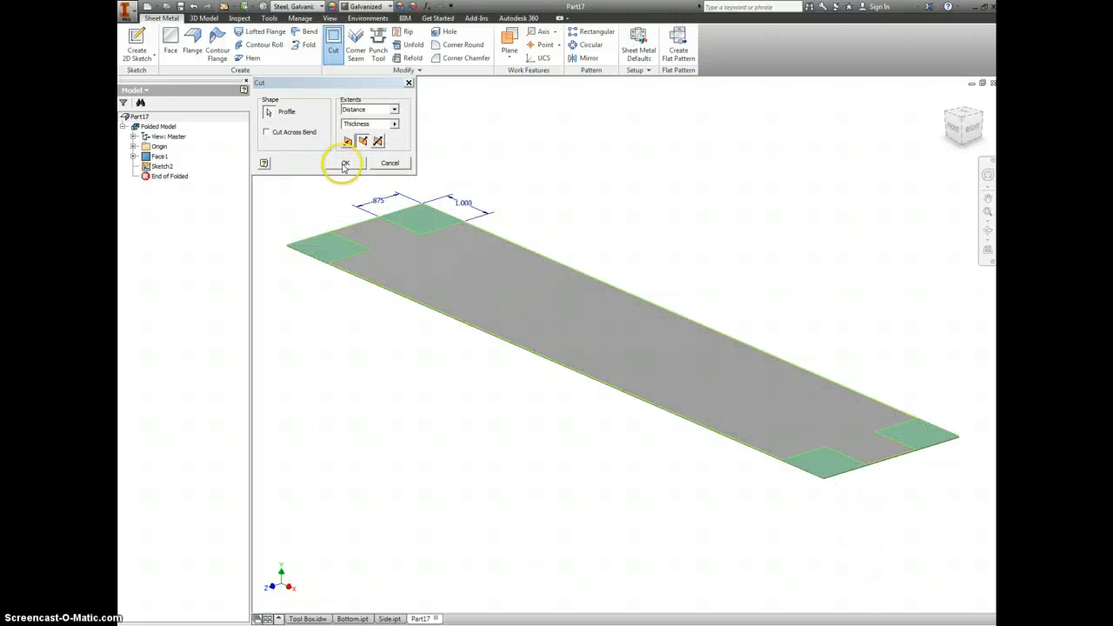
left_click(345, 164)
Start a sketch on the plate's upper face and draw a horizontal line across the wide section, just below its upper long edge
right_click(451, 279)
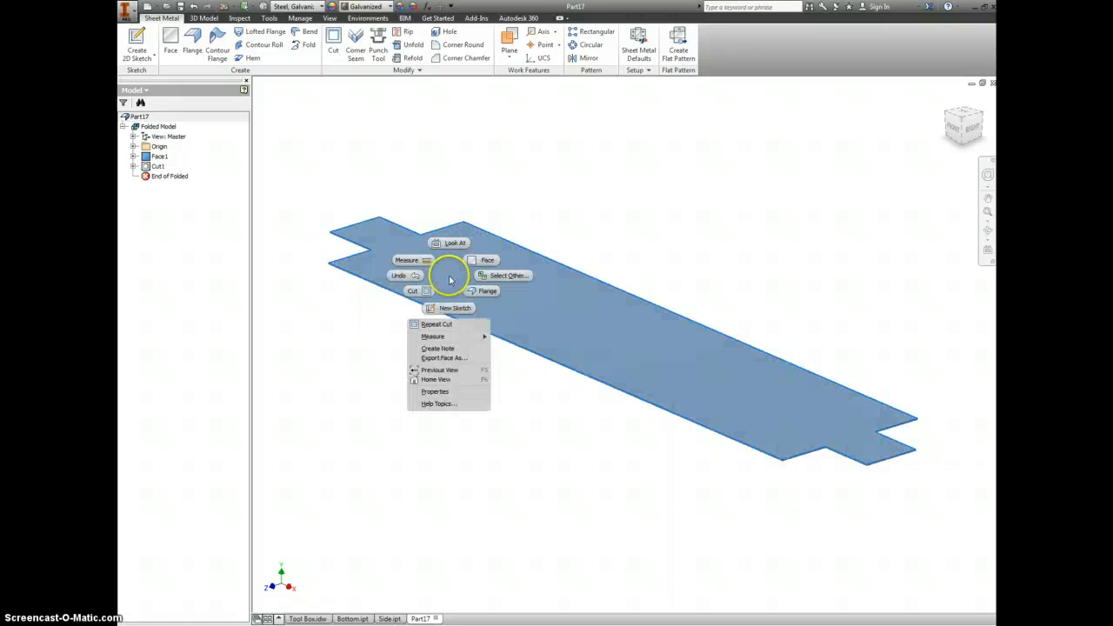
left_click(454, 309)
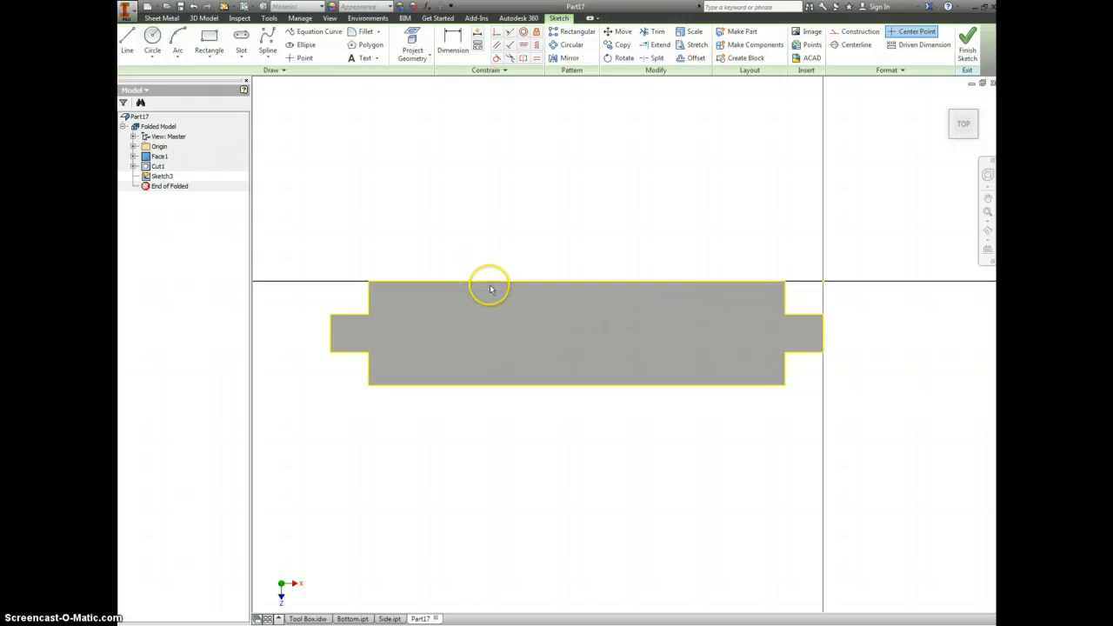
left_click(130, 39)
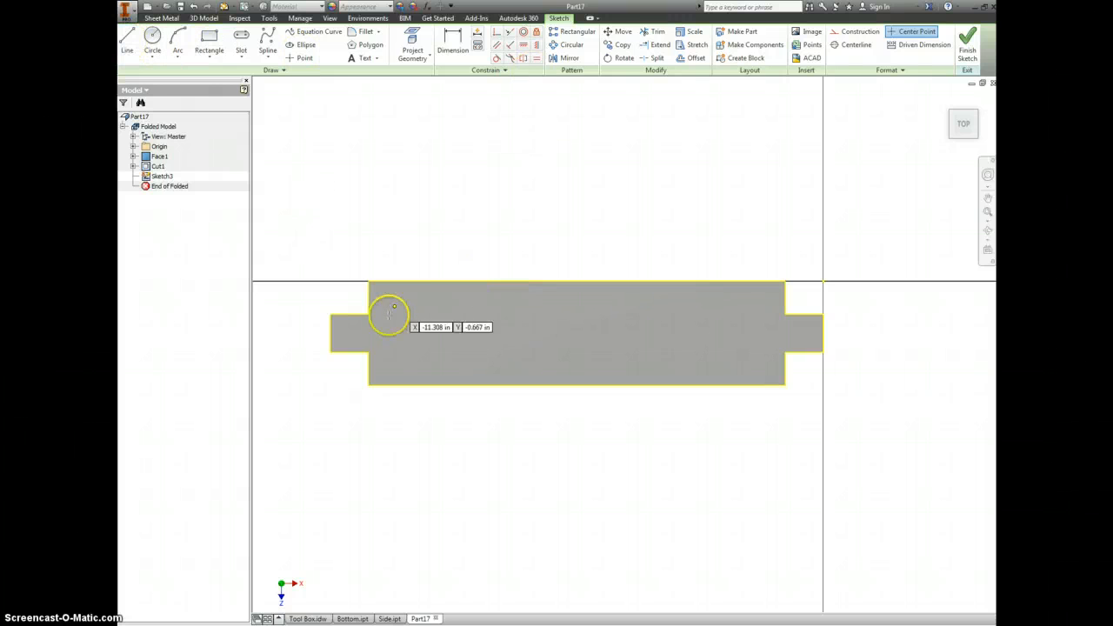
left_click(369, 293)
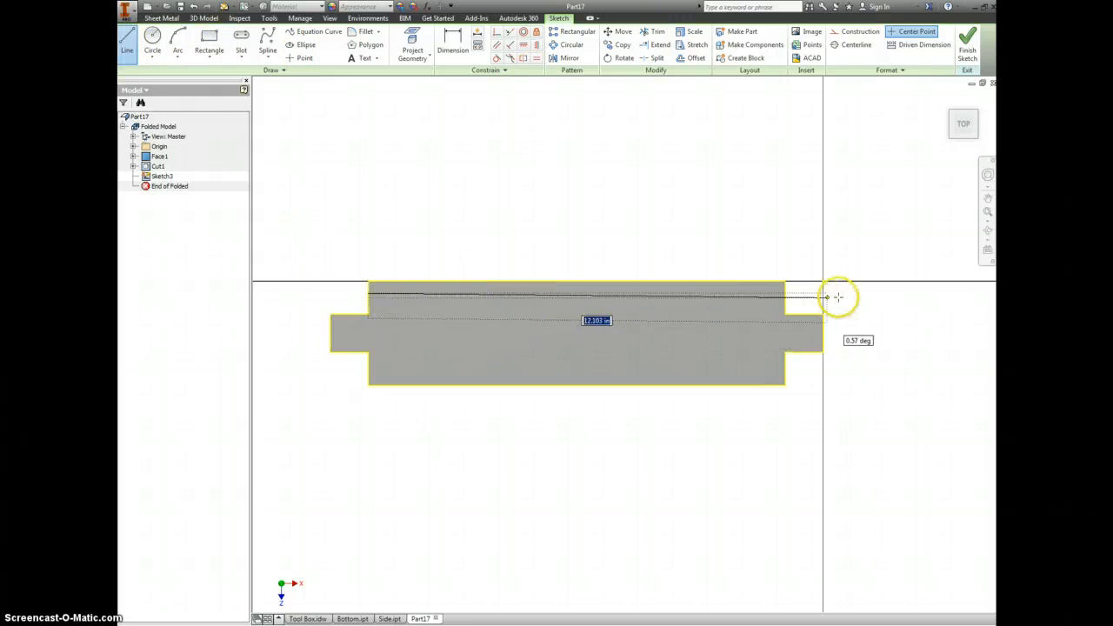
double_click(785, 293)
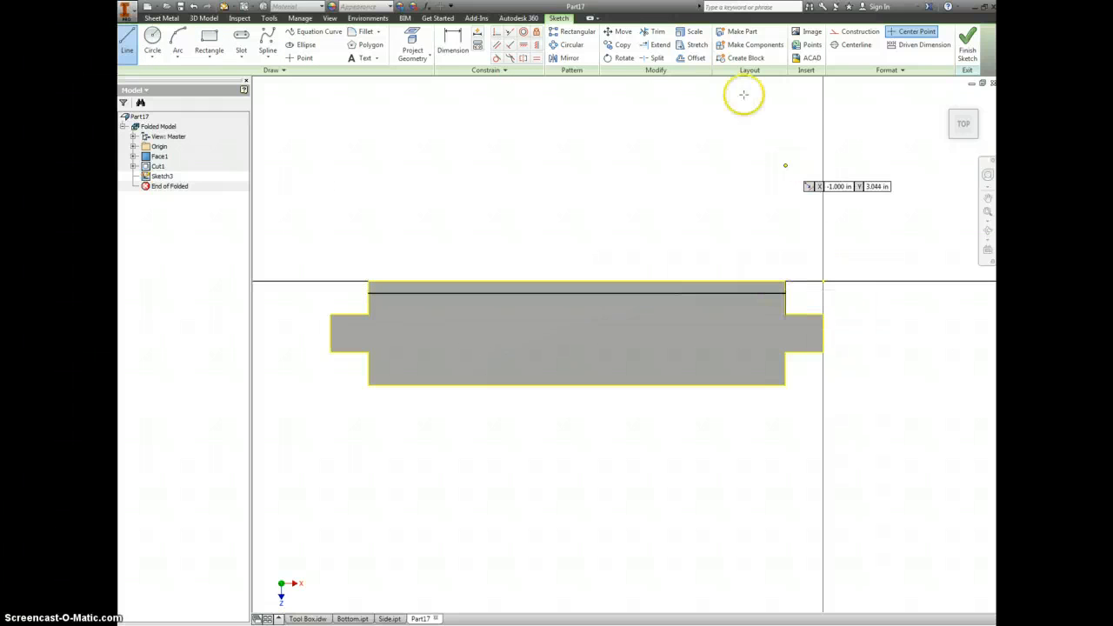
Offset the horizontal line to add one near the lower long edge and two more roughly level with the end tabs' edges
left_click(695, 57)
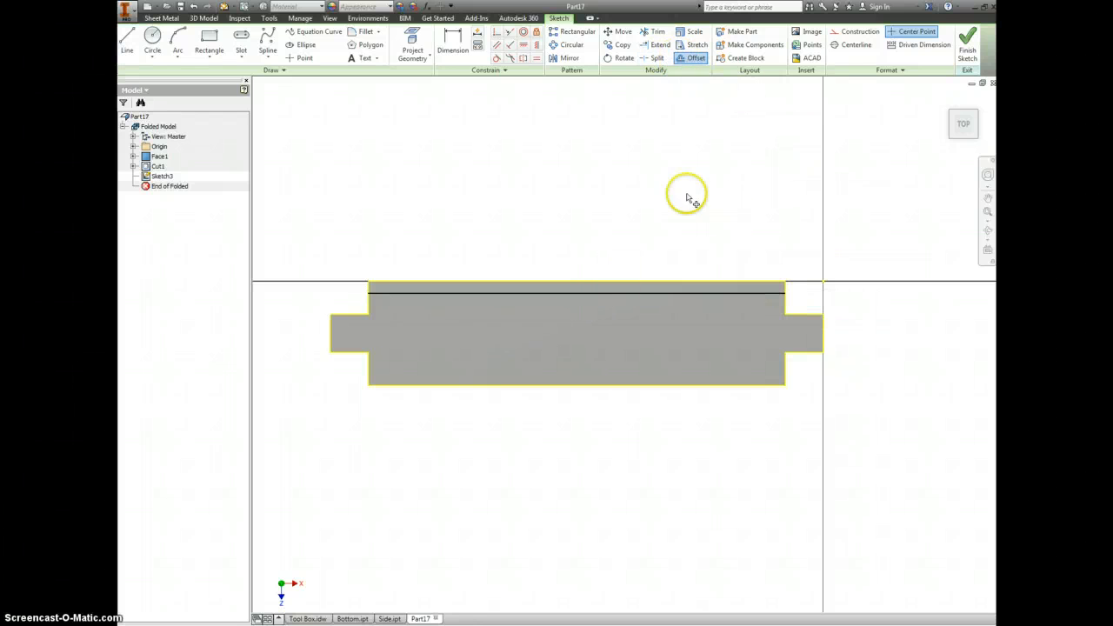
left_click(550, 295)
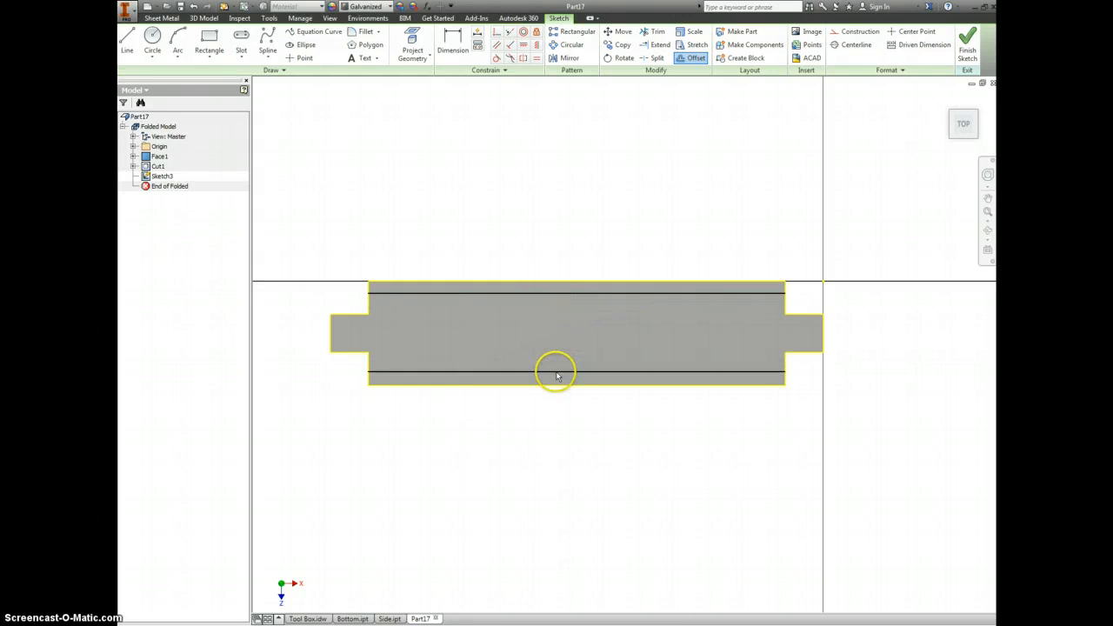
left_click(558, 369)
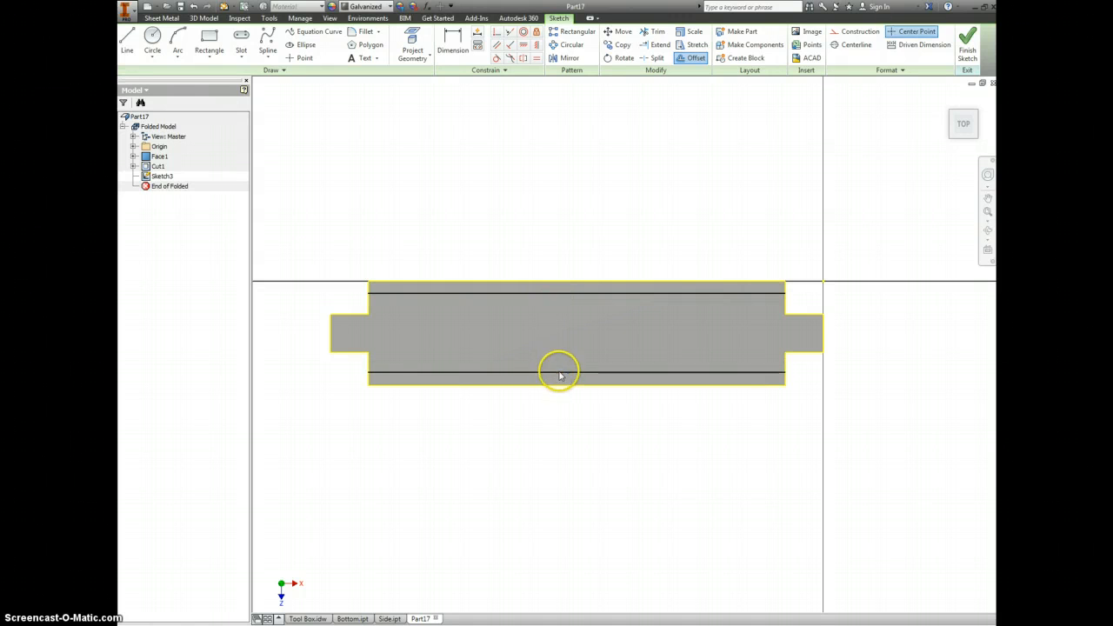
left_click(560, 374)
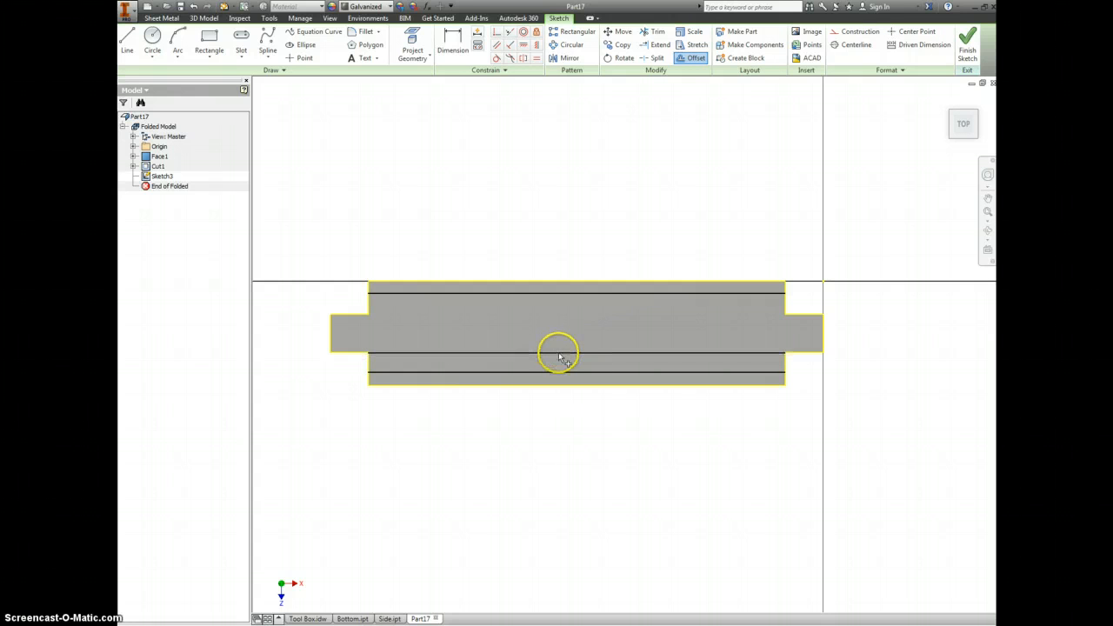
left_click(618, 296)
left_click(619, 295)
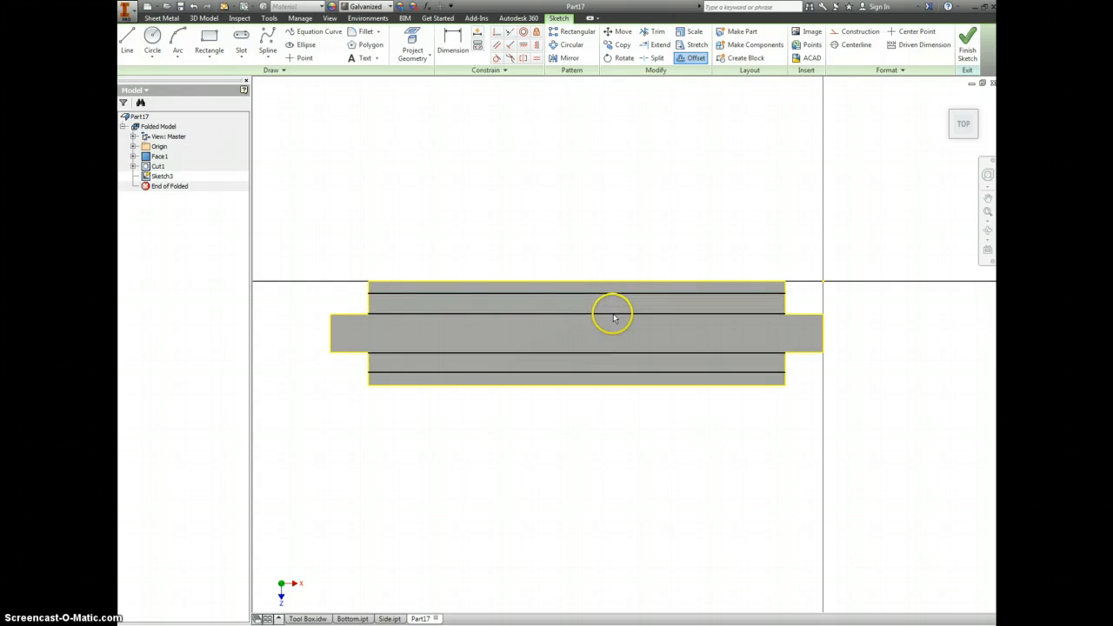
left_click(613, 319)
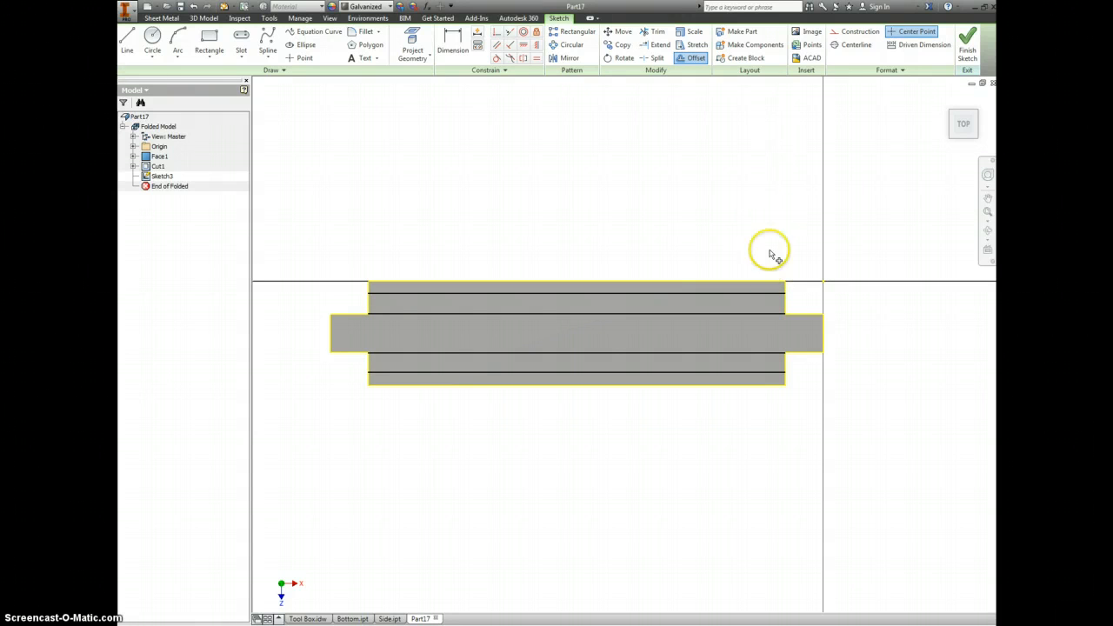
Dimension the two outermost fold lines at .375 in from the plate's upper and lower long edges
key("d")
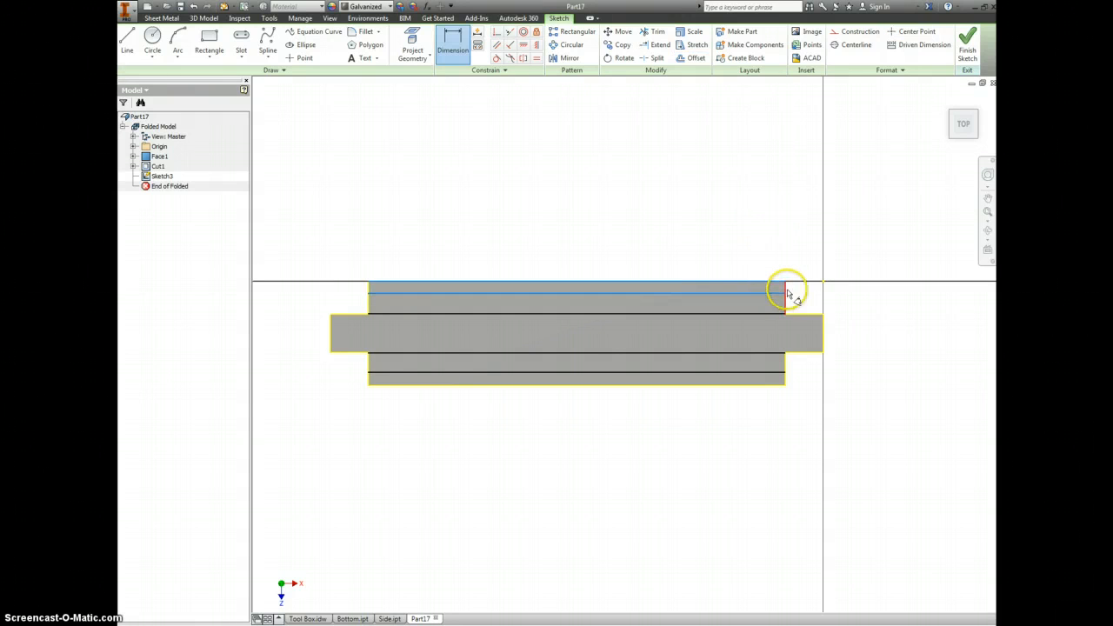
left_click(797, 293)
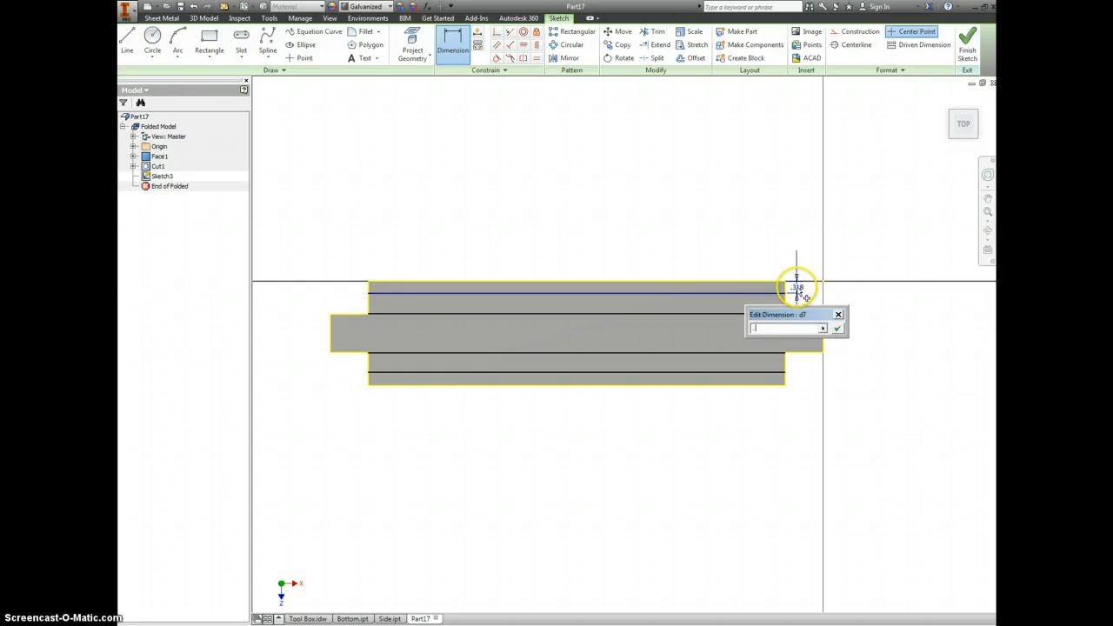
left_click(797, 291)
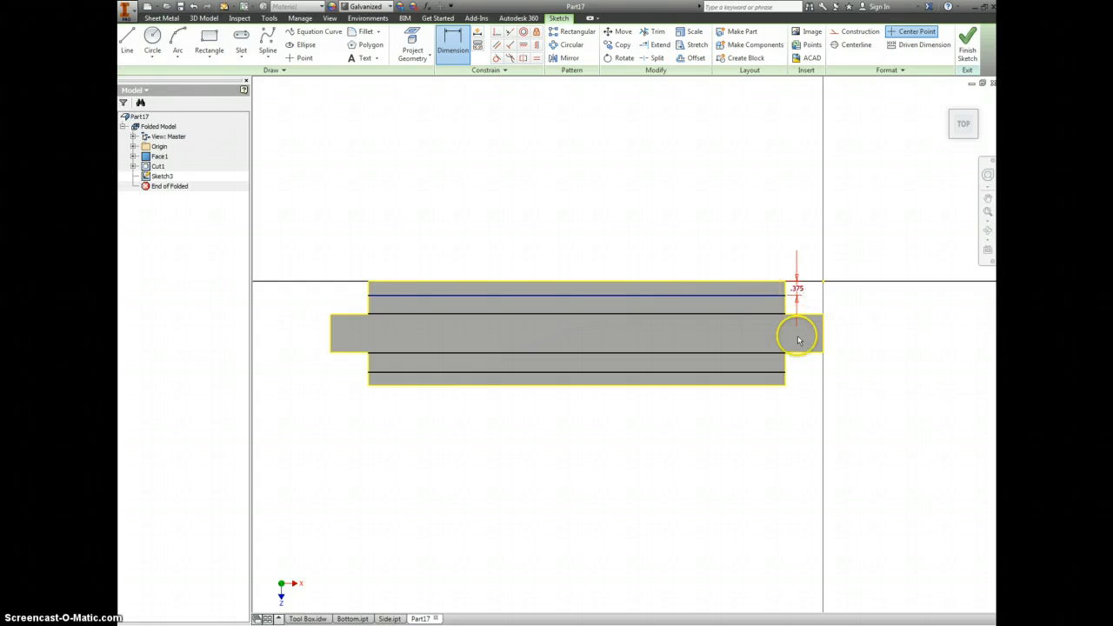
left_click(788, 374)
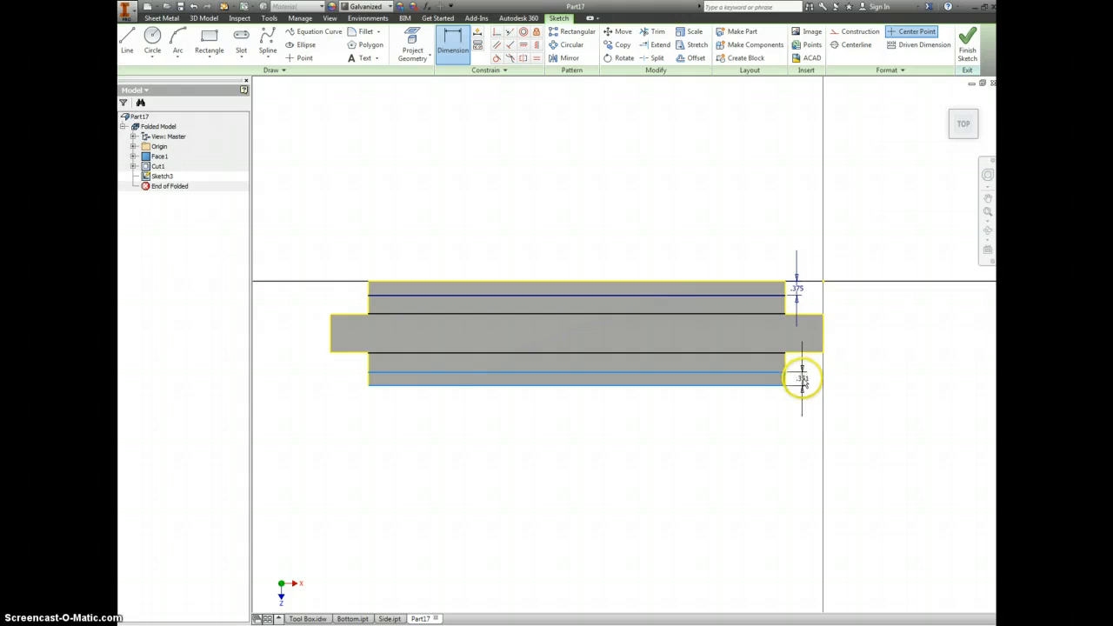
left_click(804, 383)
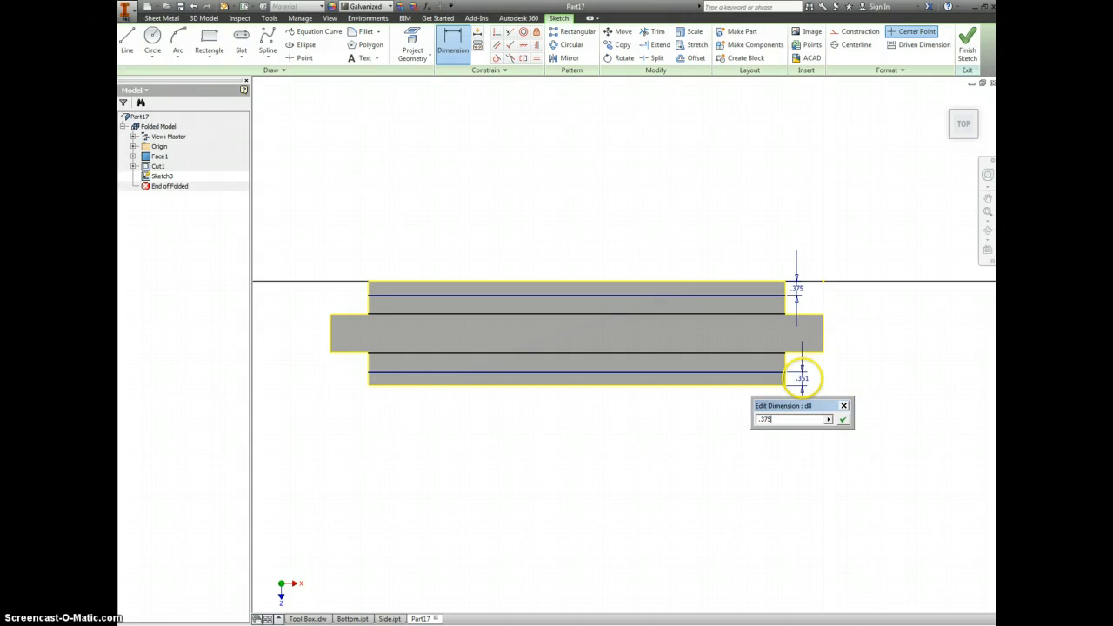
key("Return")
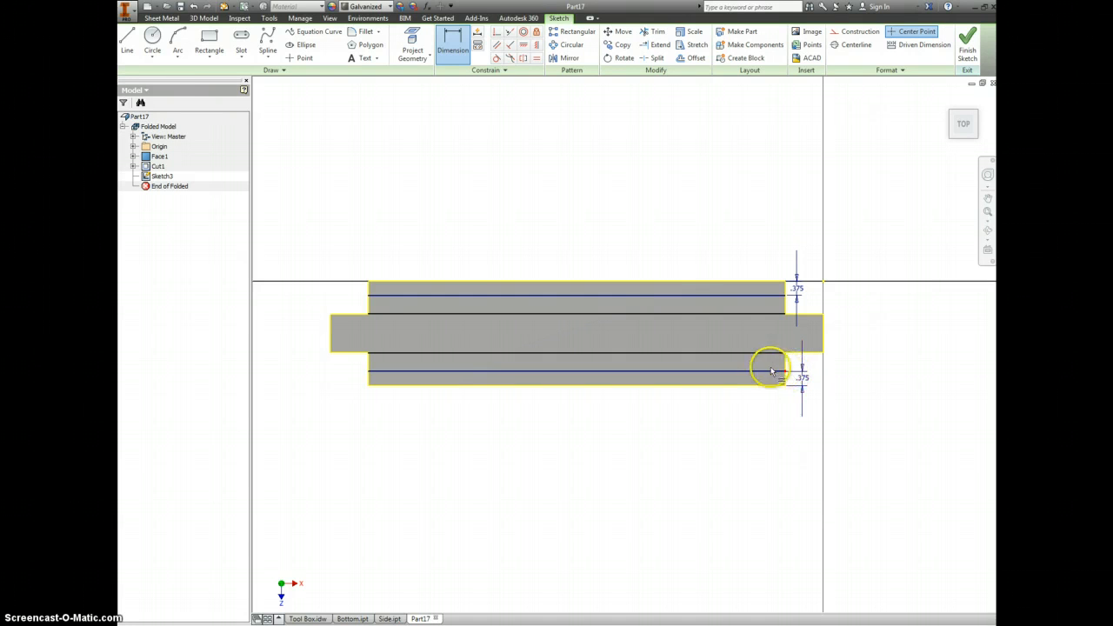
Dimension the two inner fold lines at .875 in from the plate's lower and upper long edges
left_click(757, 385)
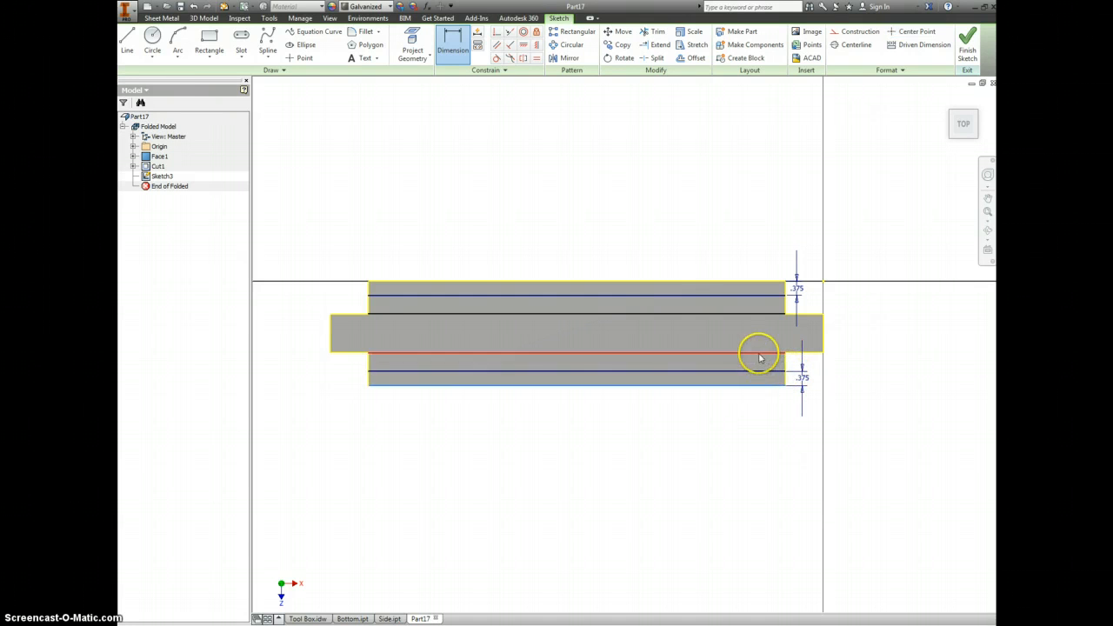
left_click(757, 354)
left_click(333, 367)
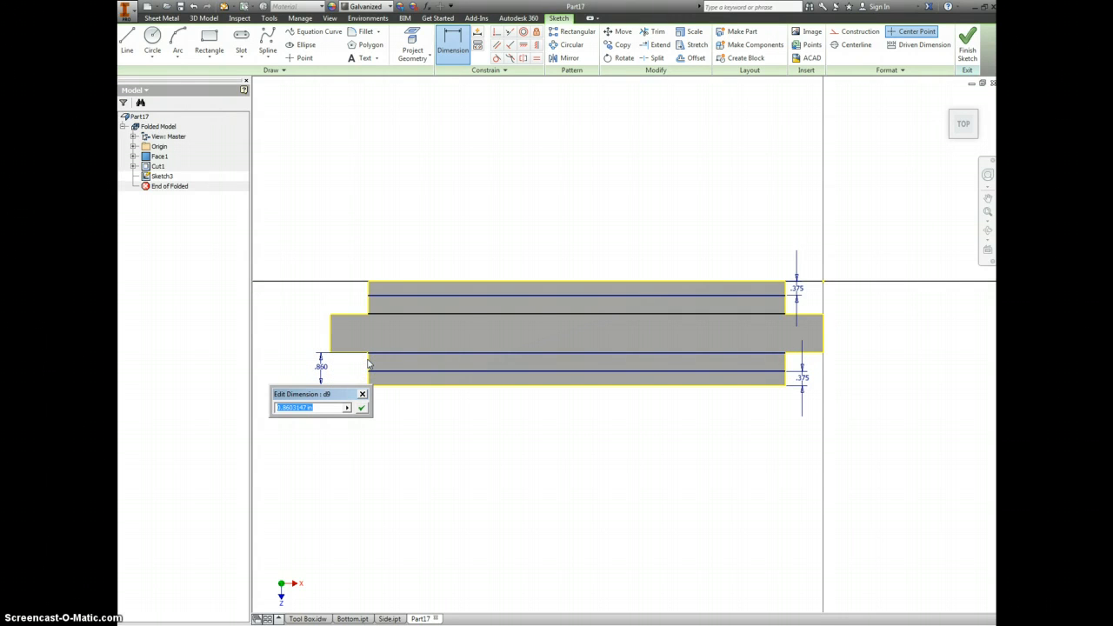
type(".875")
key("Return")
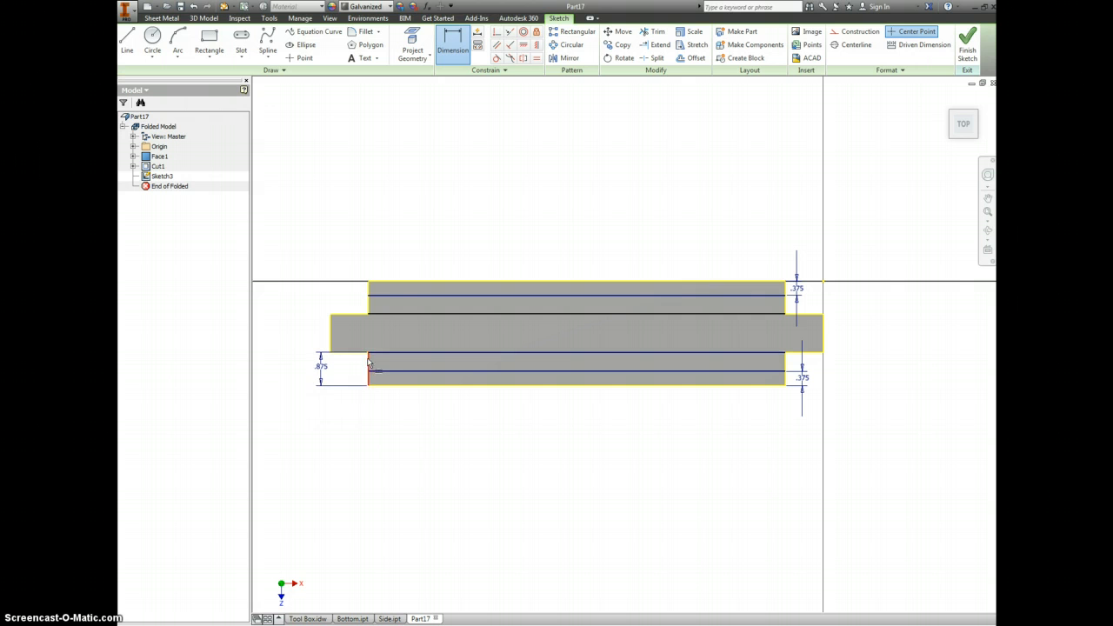
left_click(391, 281)
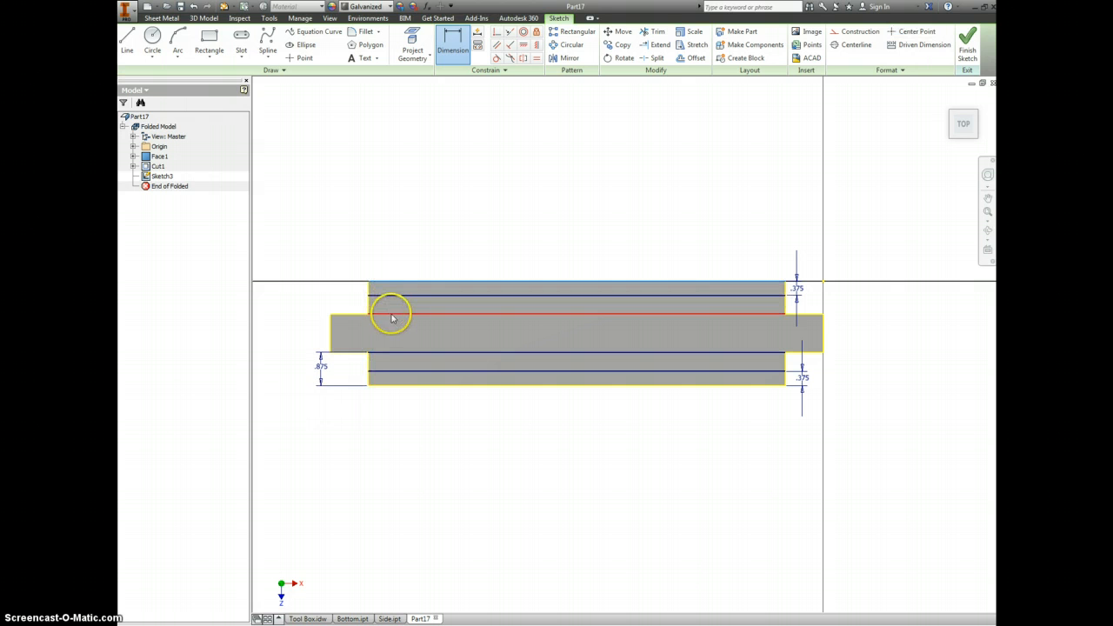
left_click(391, 313)
left_click(320, 298)
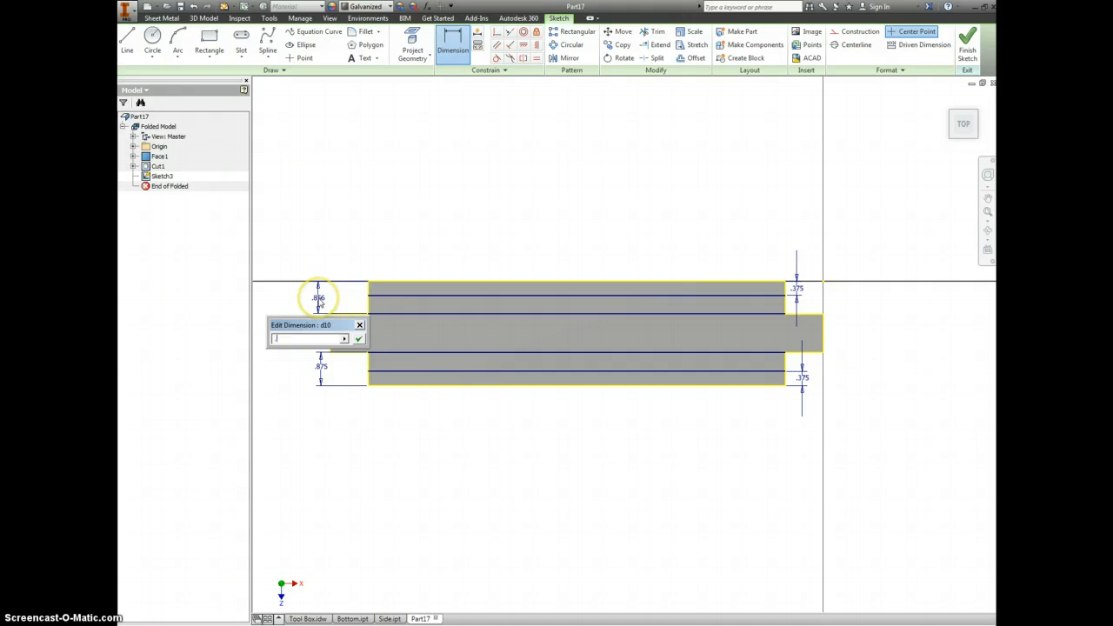
type(".875")
key("Return")
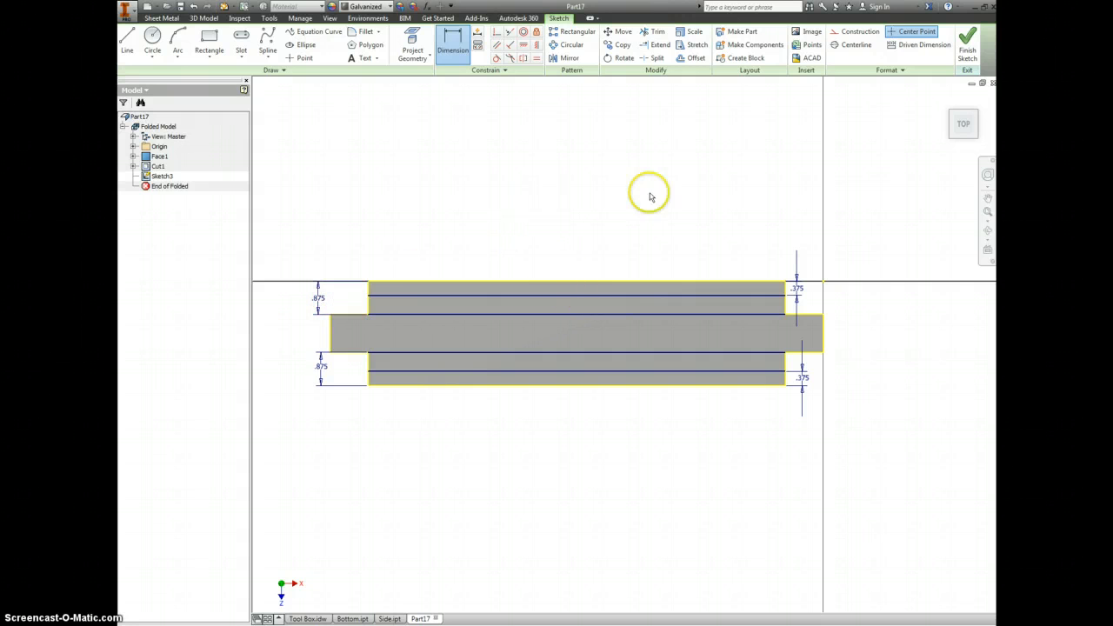
Finish the sketch and fold the front edge strip 180° along the outermost front line, flipping the side that folds
left_click(968, 53)
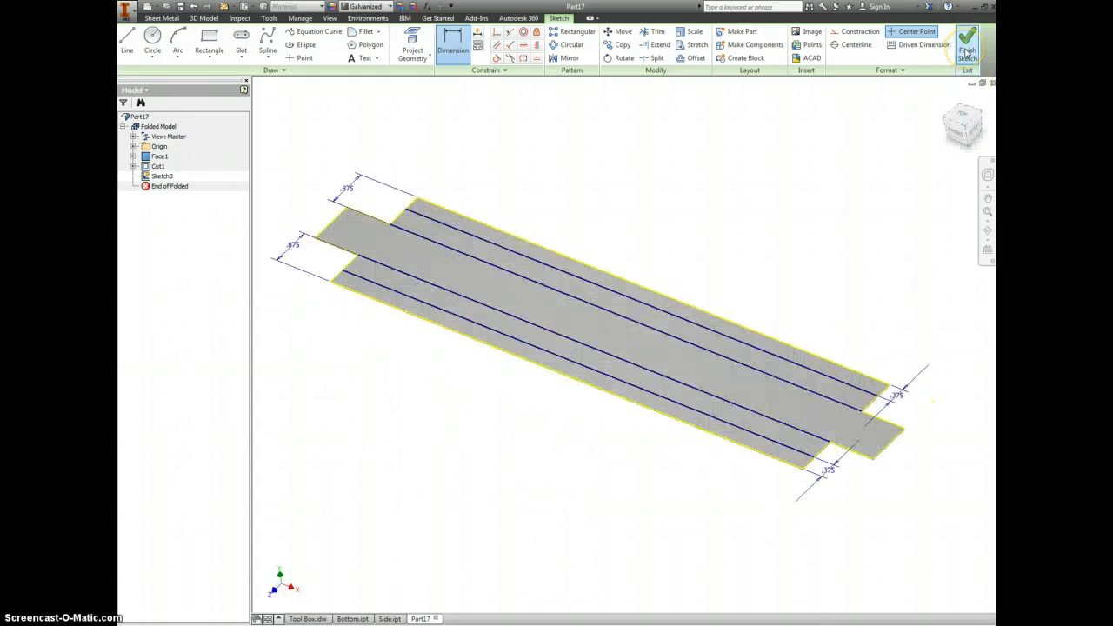
left_click(608, 279)
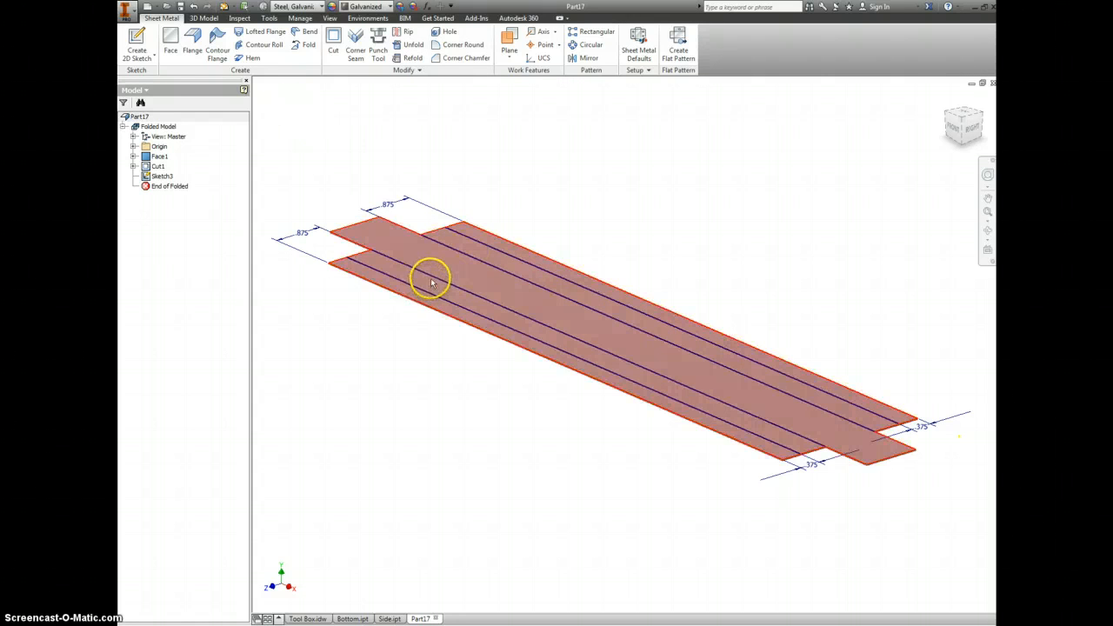
left_click(295, 51)
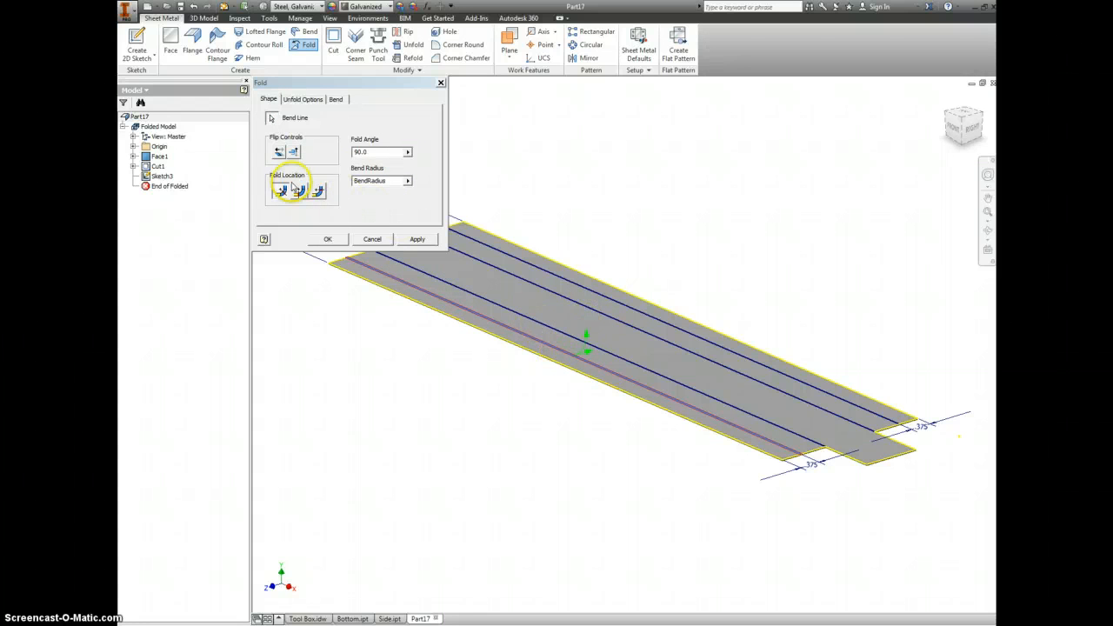
left_click(278, 153)
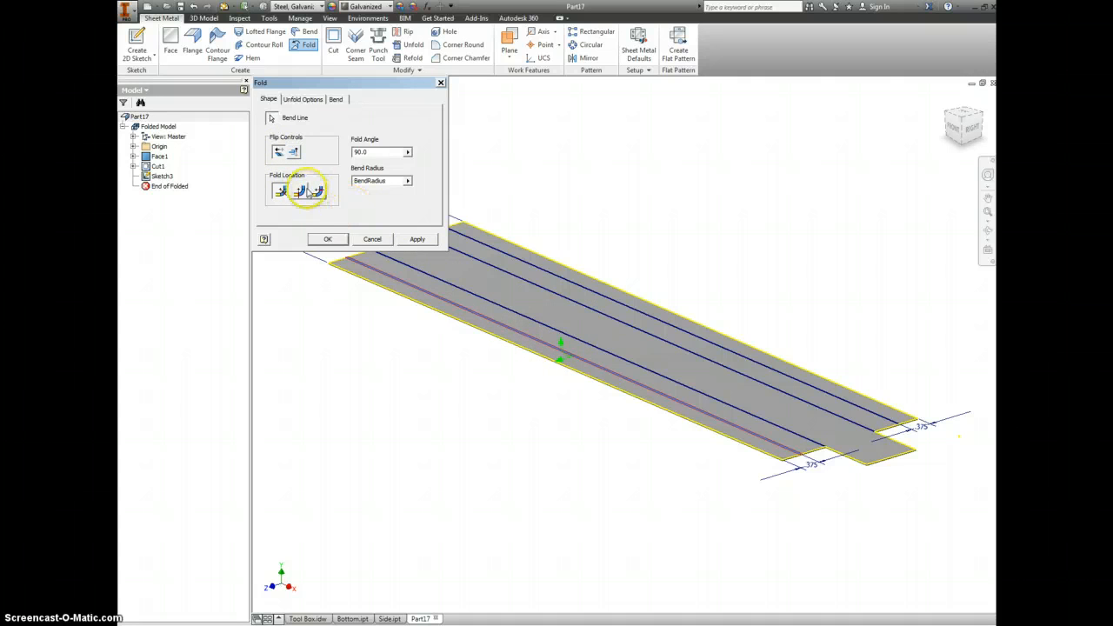
left_click(407, 153)
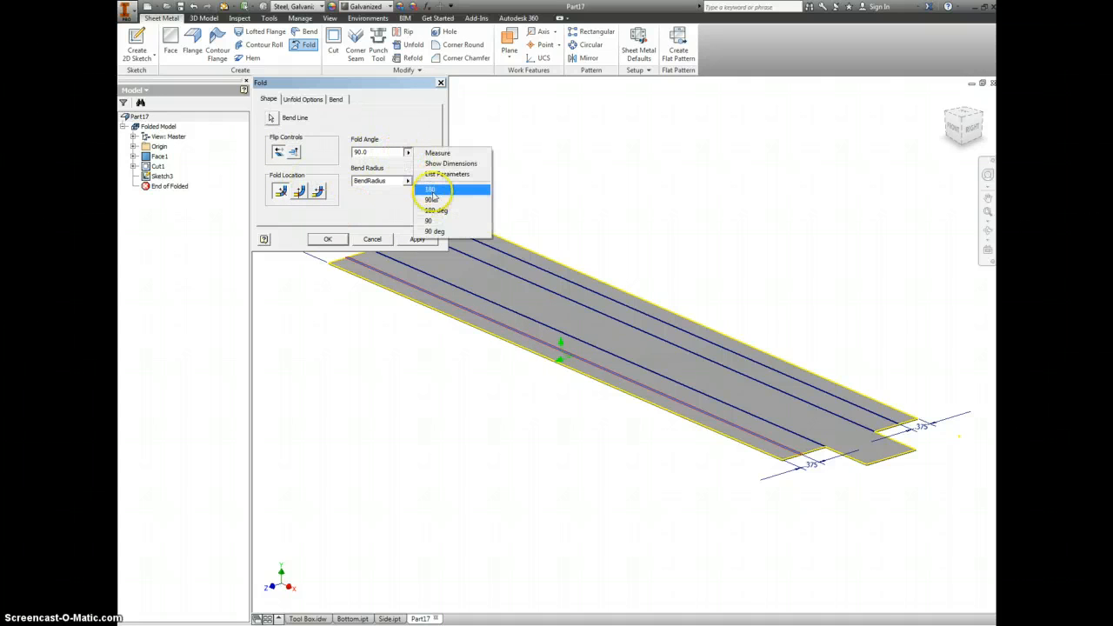
left_click(428, 186)
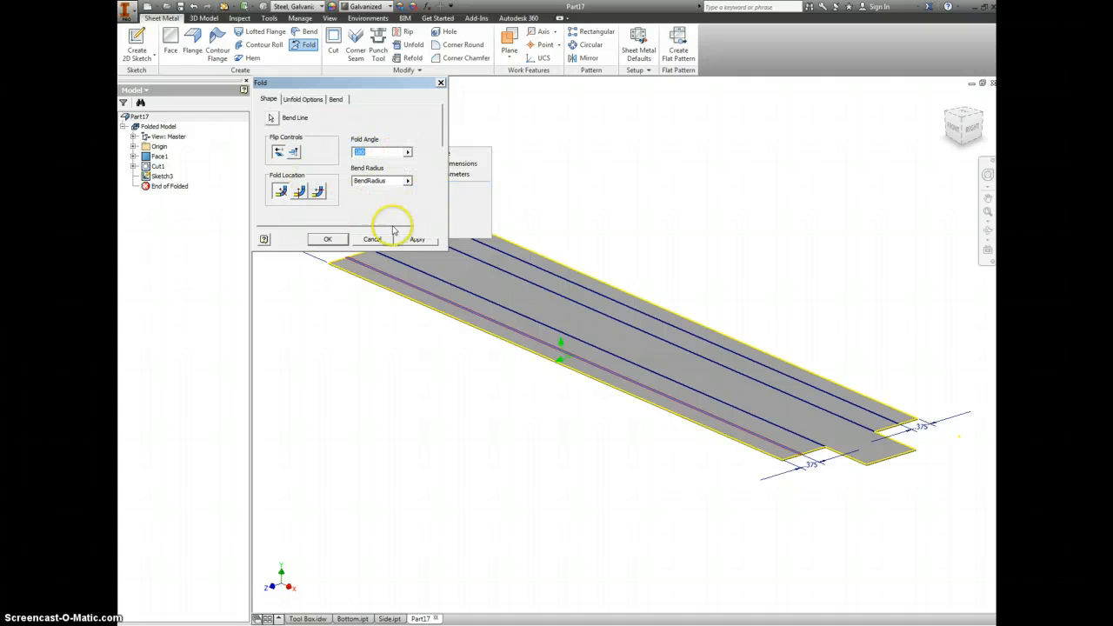
left_click(336, 241)
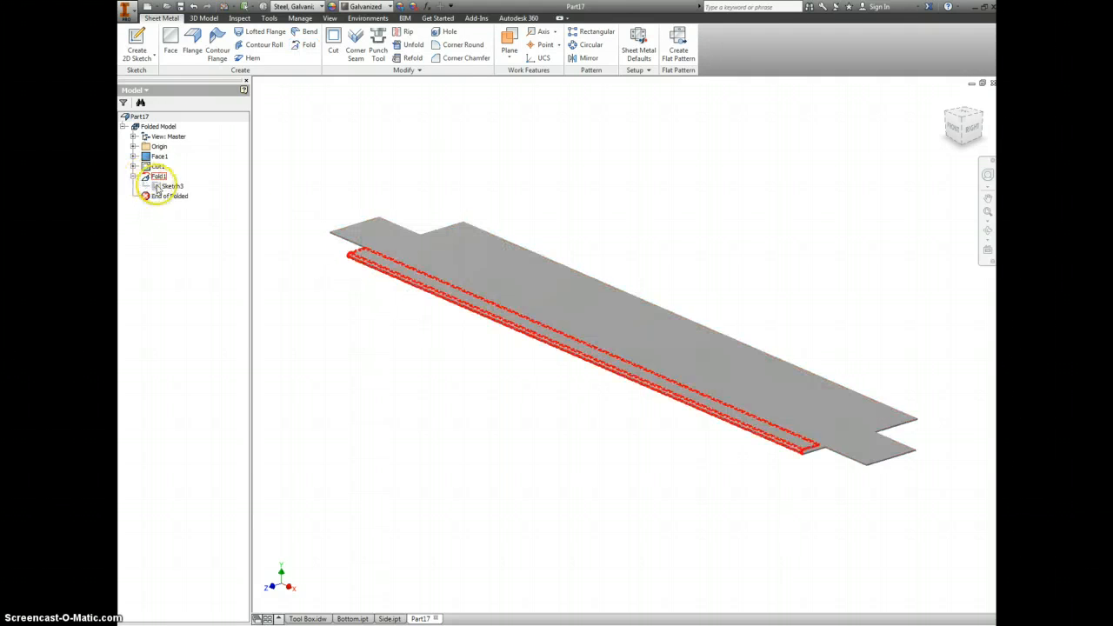
Make the fold-line sketch visible again and fold the rear edge strip 180° along the outermost rear line
right_click(166, 186)
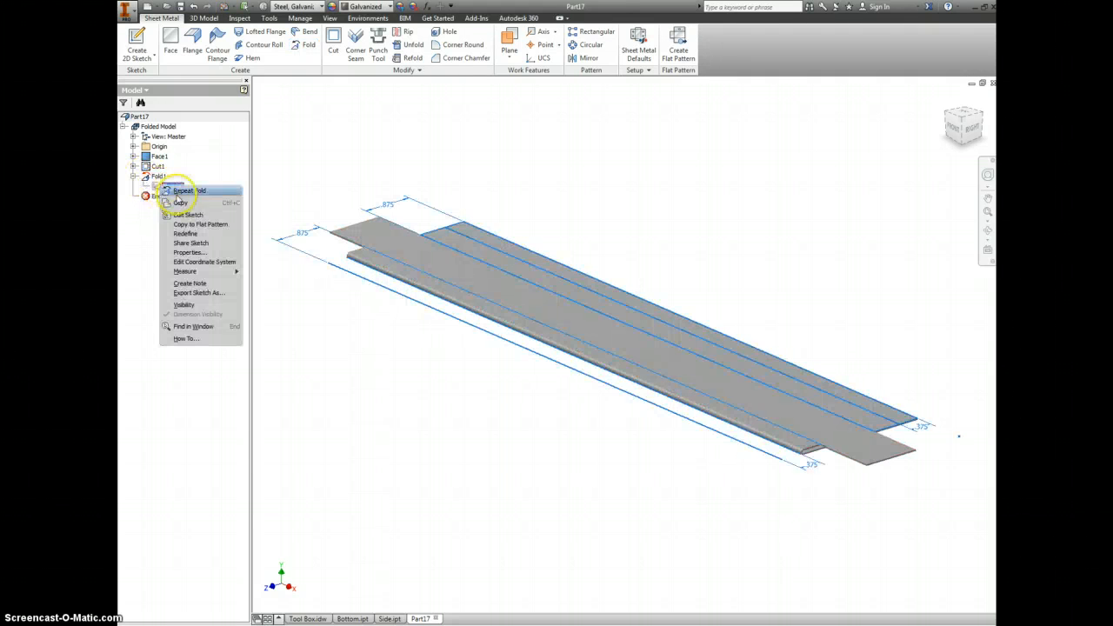
left_click(184, 305)
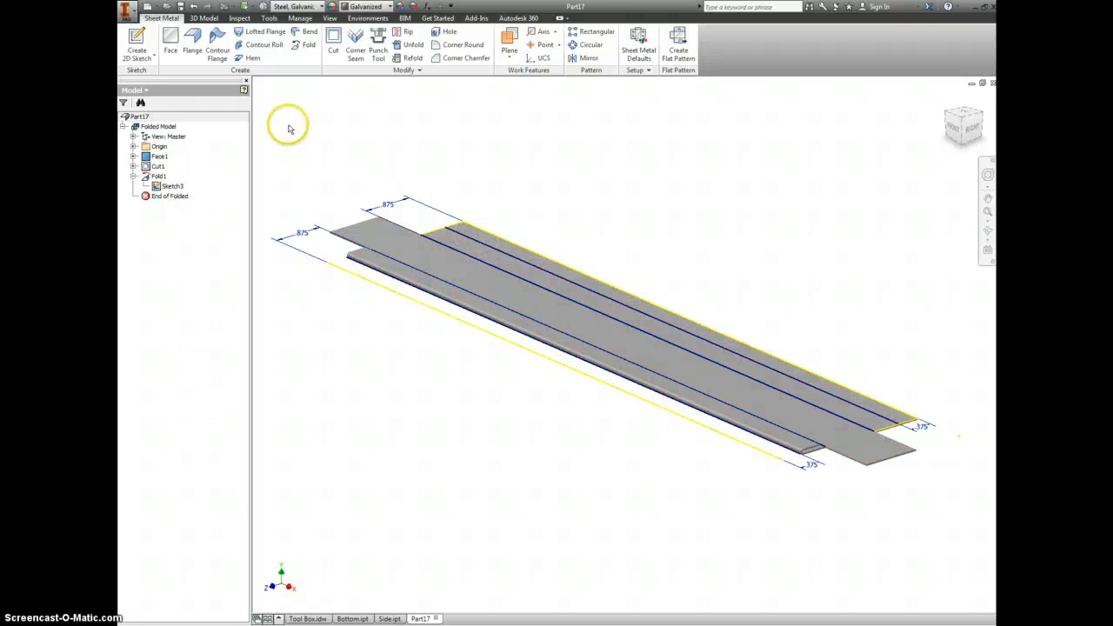
left_click(305, 44)
left_click(559, 270)
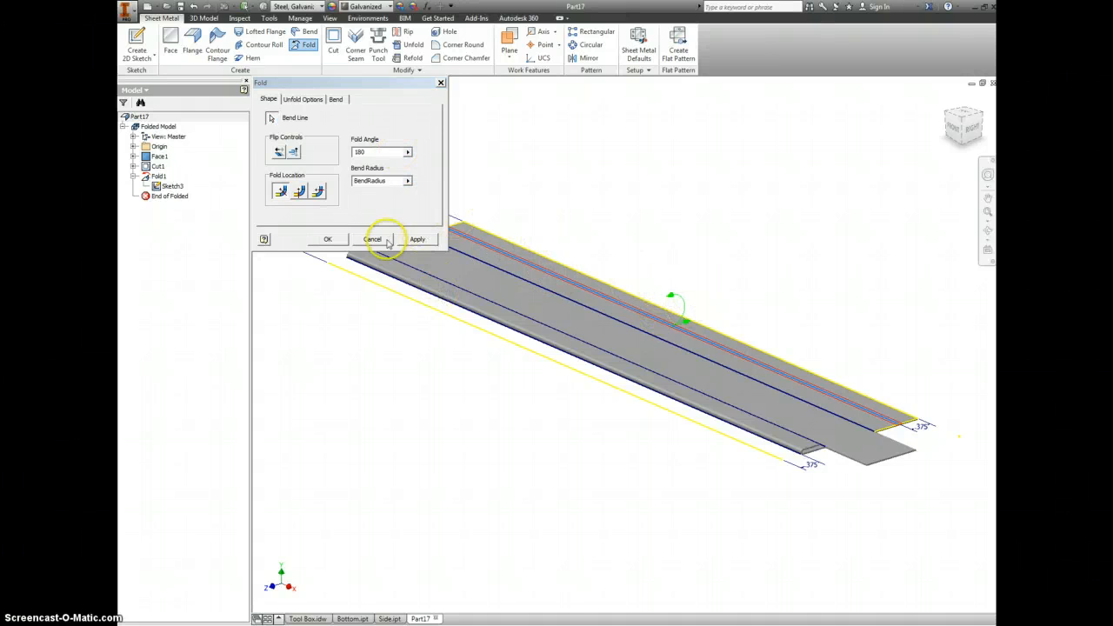
left_click(328, 240)
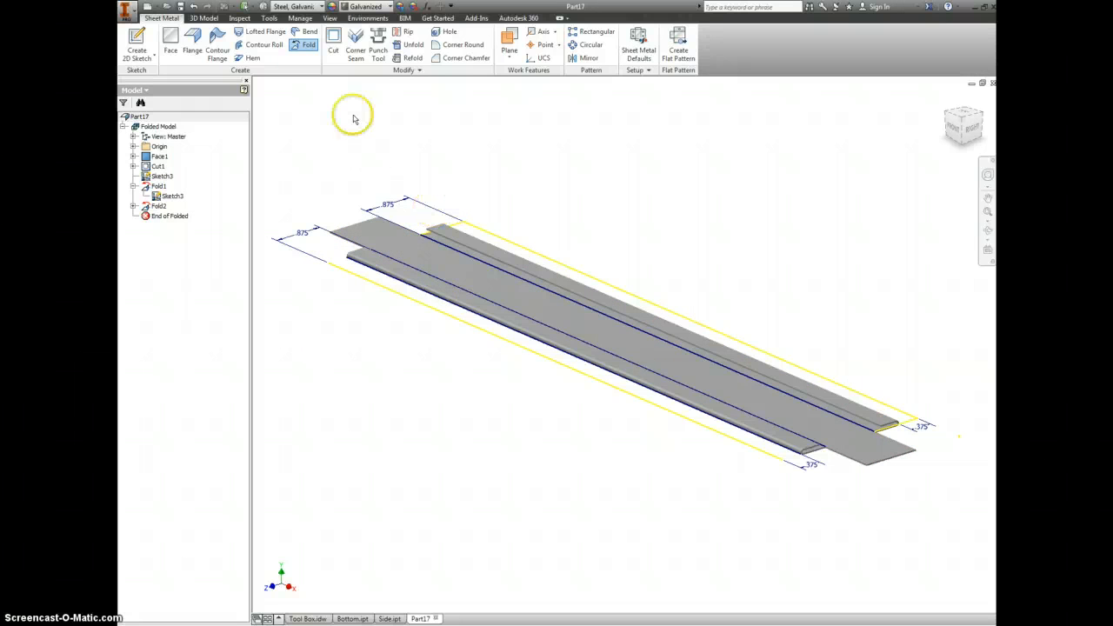
Fold the hemmed rear strip up 90° along the inner rear line
left_click(305, 46)
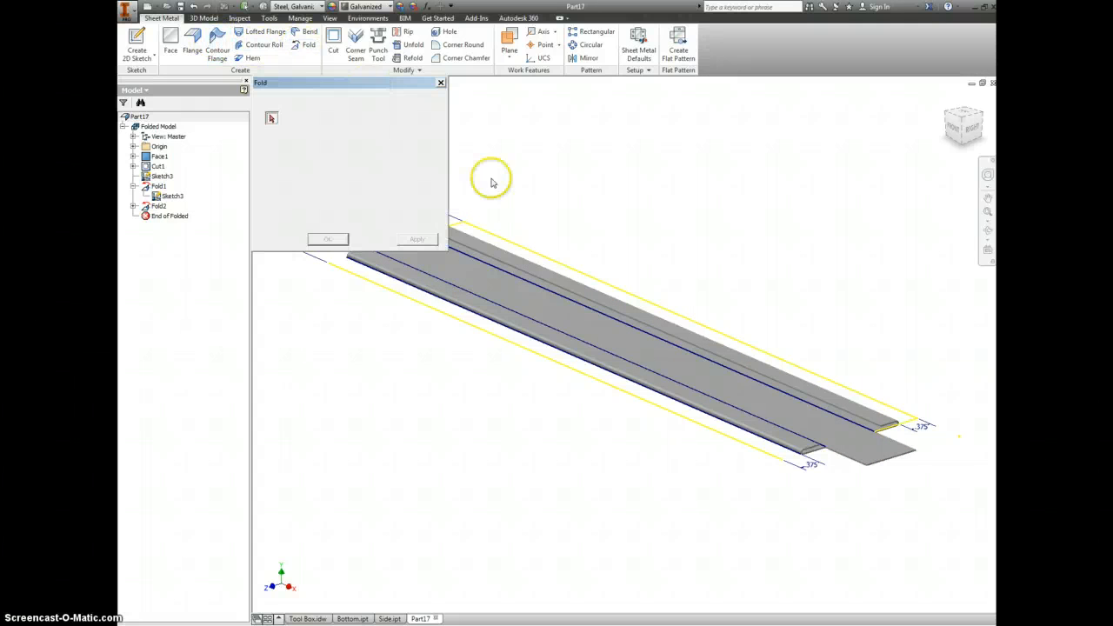
left_click(546, 294)
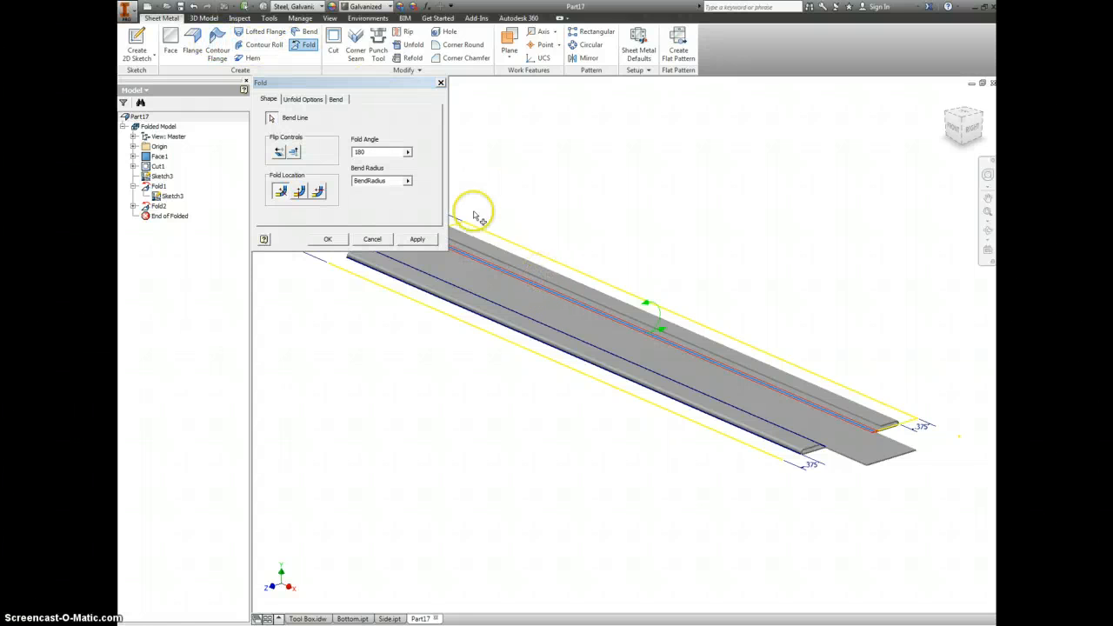
left_click(408, 153)
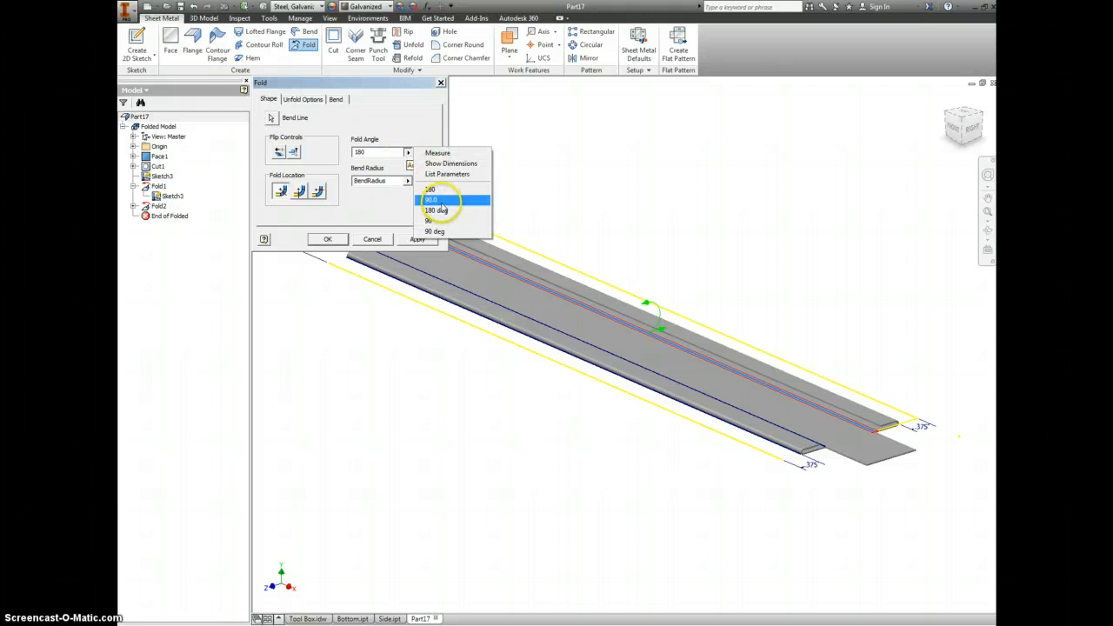
left_click(430, 199)
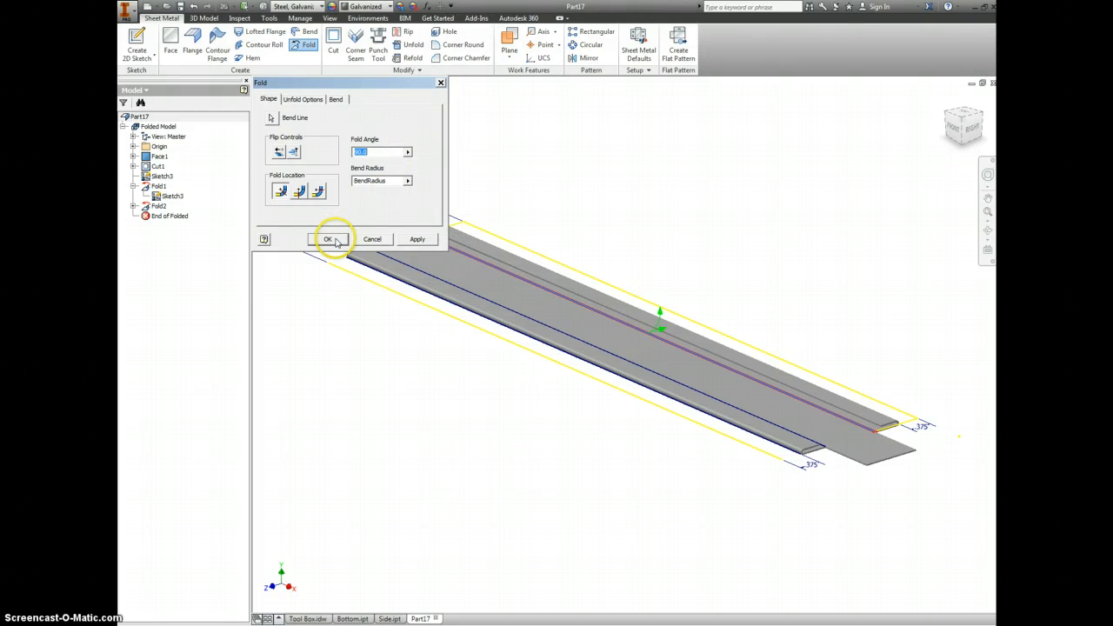
left_click(331, 241)
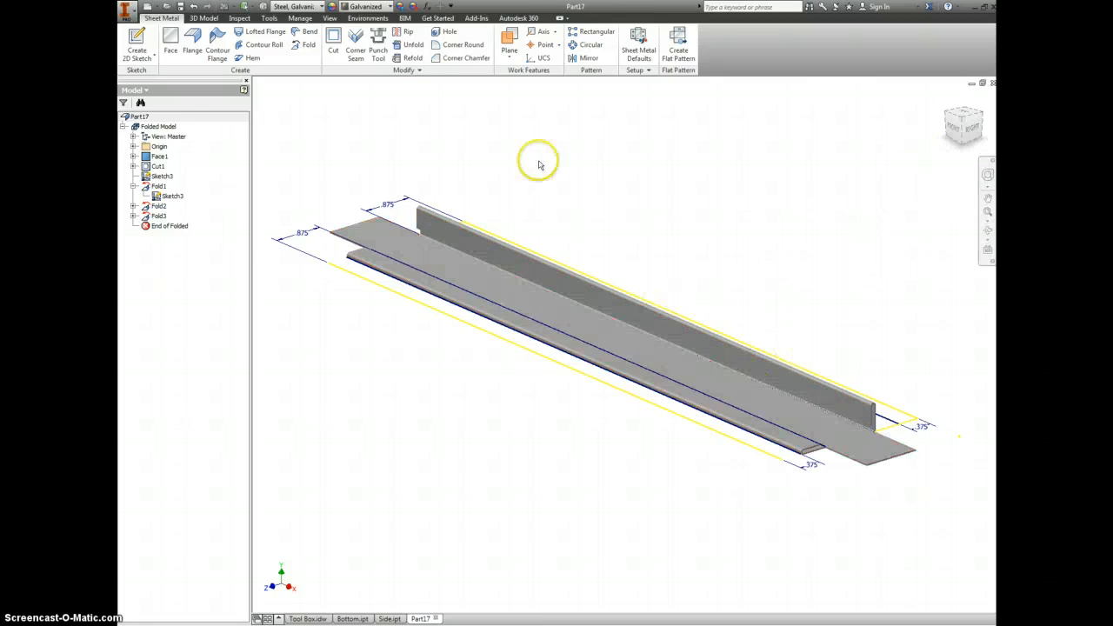
Fold the hemmed front strip up 90° along the inner front line, flipping the side that folds
left_click(304, 46)
left_click(606, 341)
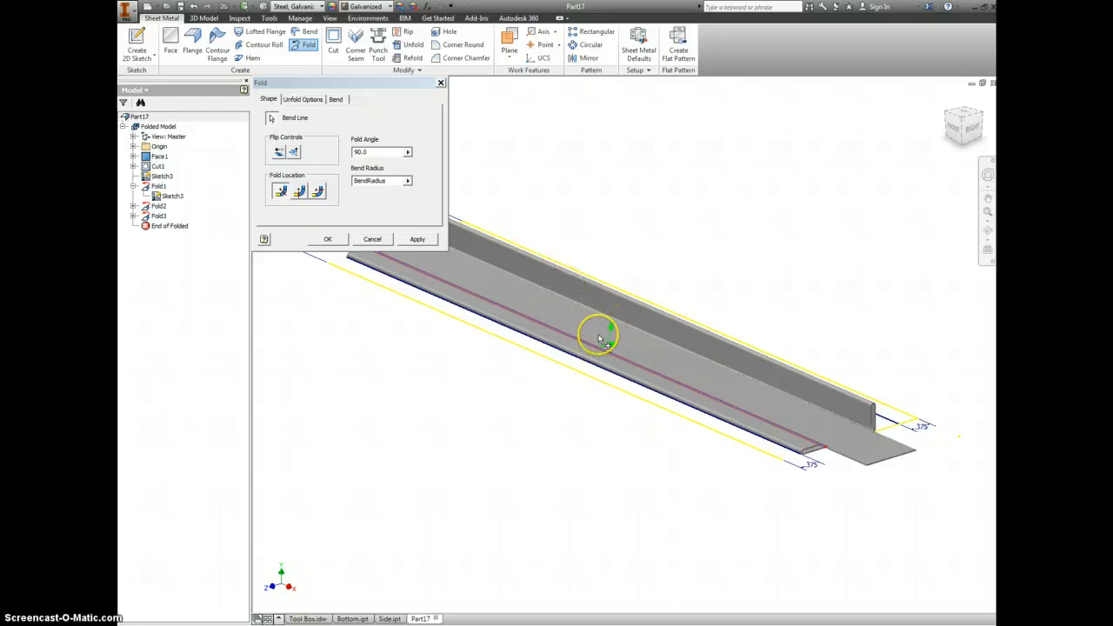
left_click(279, 155)
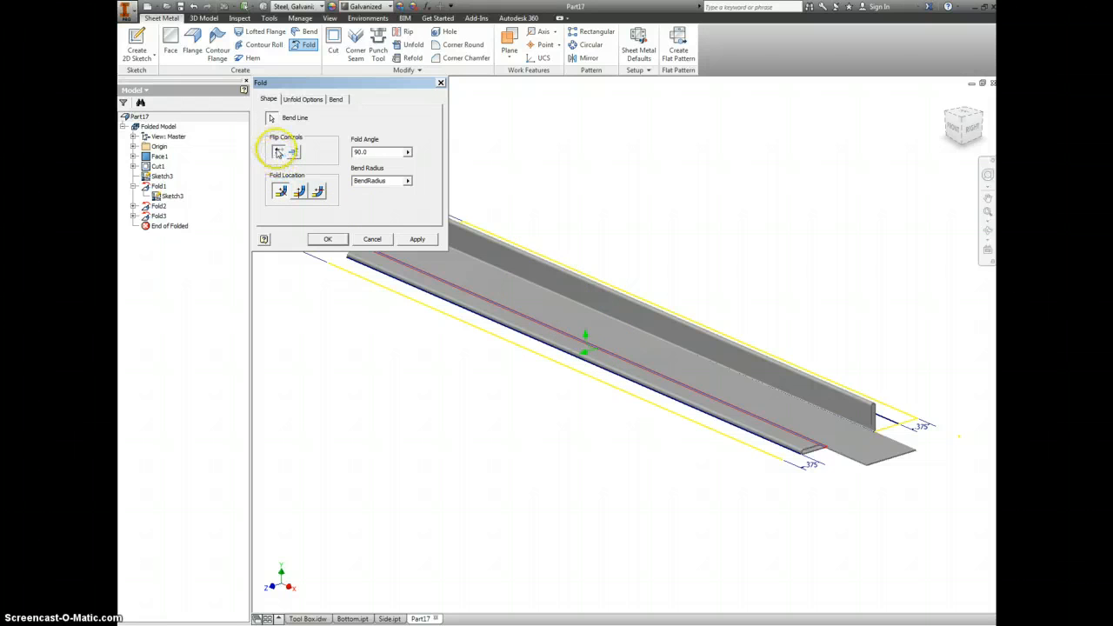
left_click(328, 239)
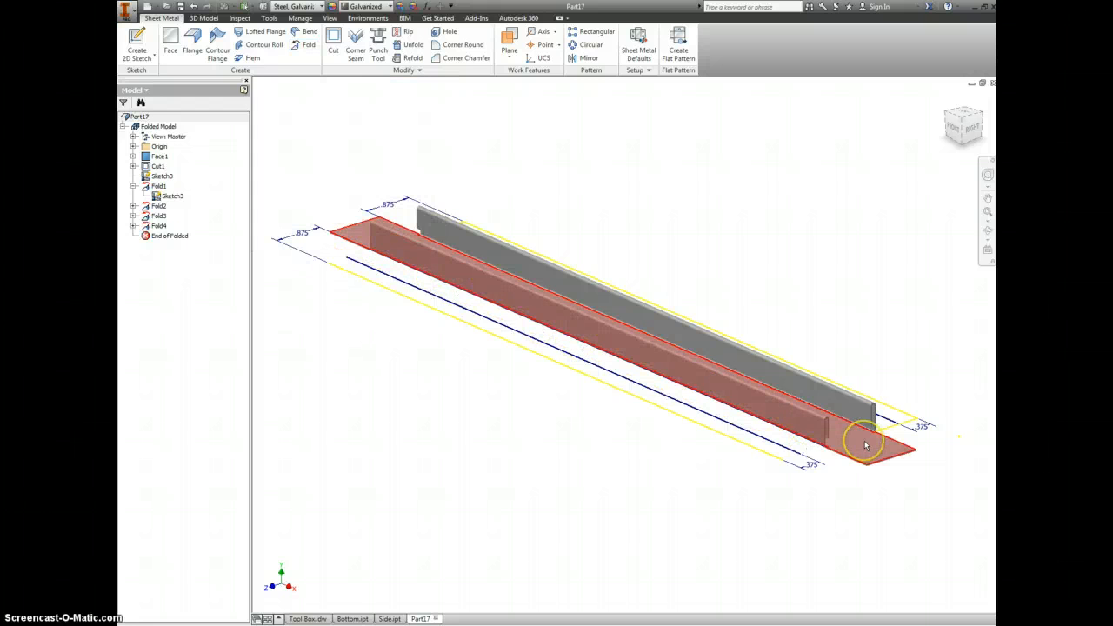
Hide the fold-line sketch and start a new sketch on the flat base face between the two upright walls
right_click(165, 197)
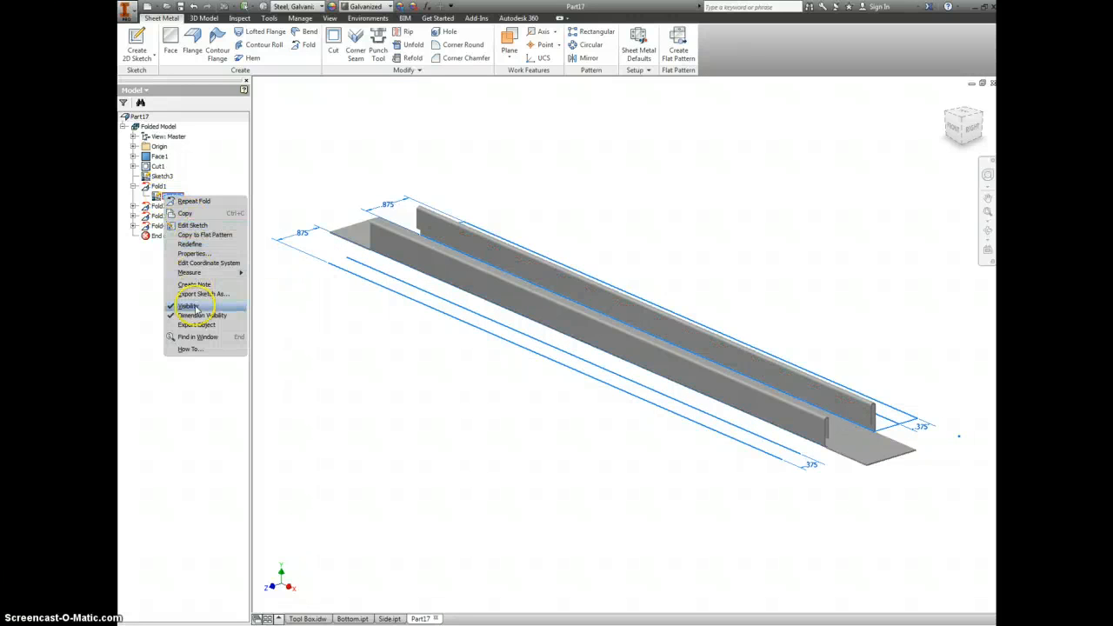
left_click(199, 311)
right_click(859, 444)
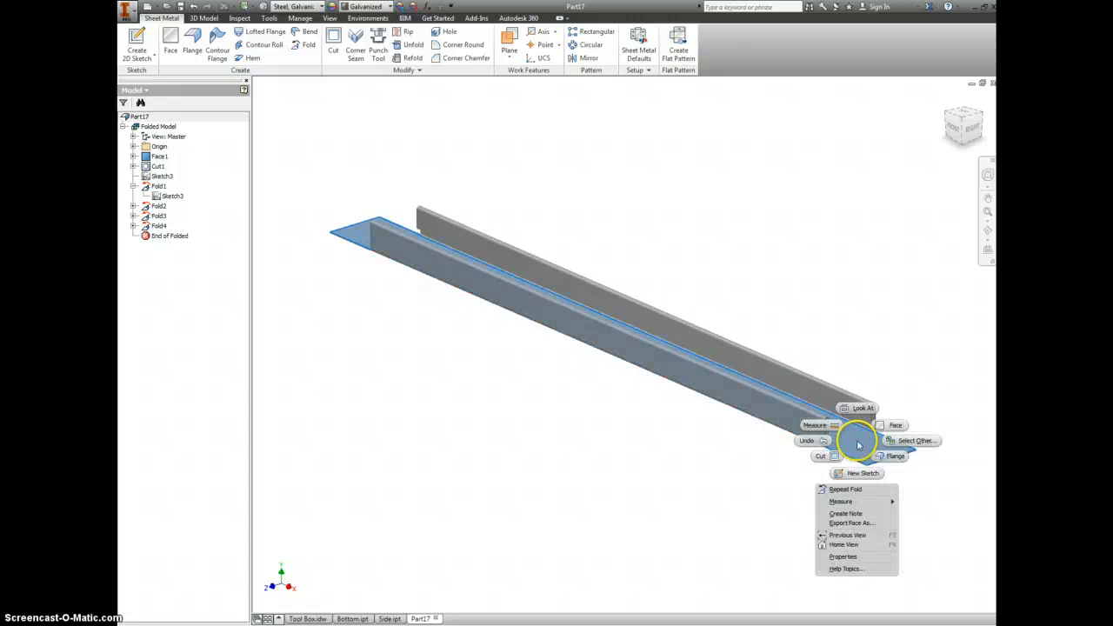
left_click(862, 473)
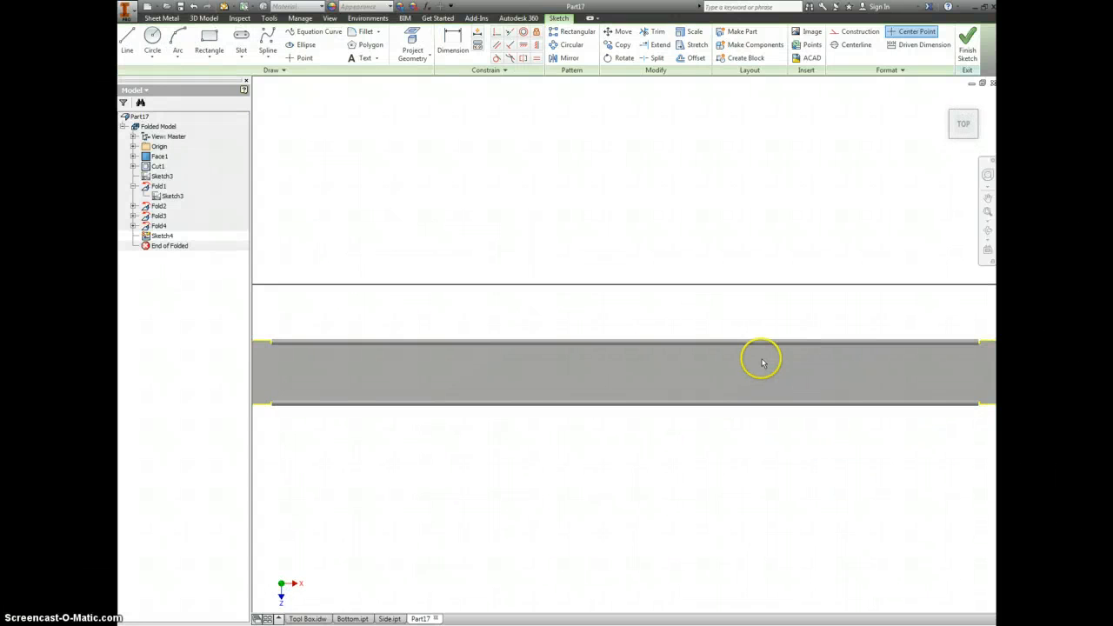
scroll(601, 368, "up", 2)
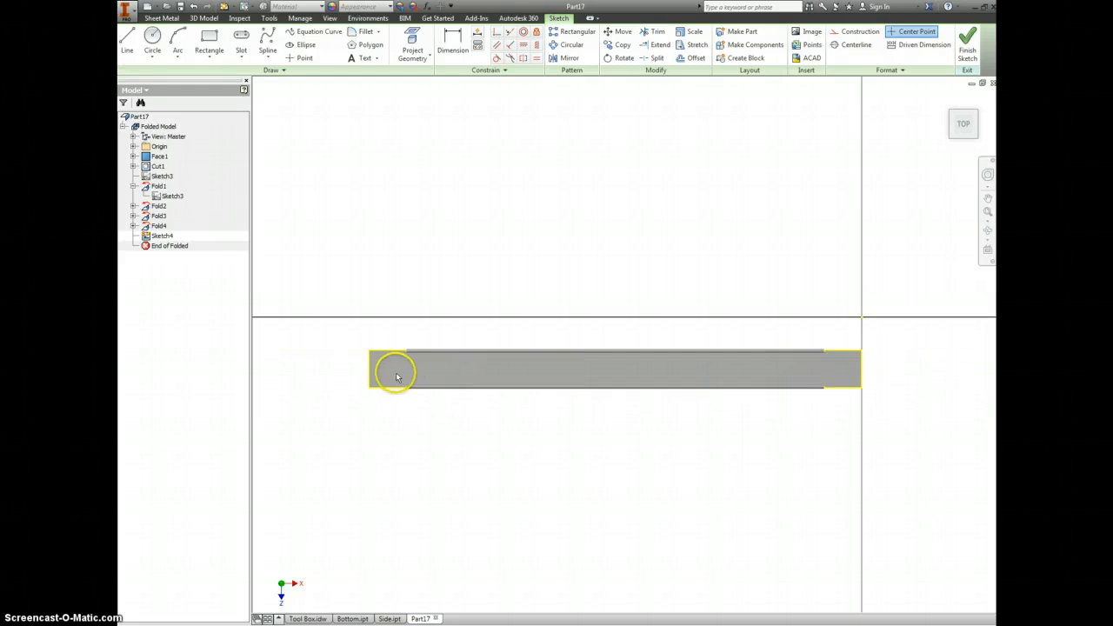
Draw a 1 in fold line across the left end tab, joining its two inner corners beside the upright walls
scroll(396, 365, "down", 4)
left_click(127, 39)
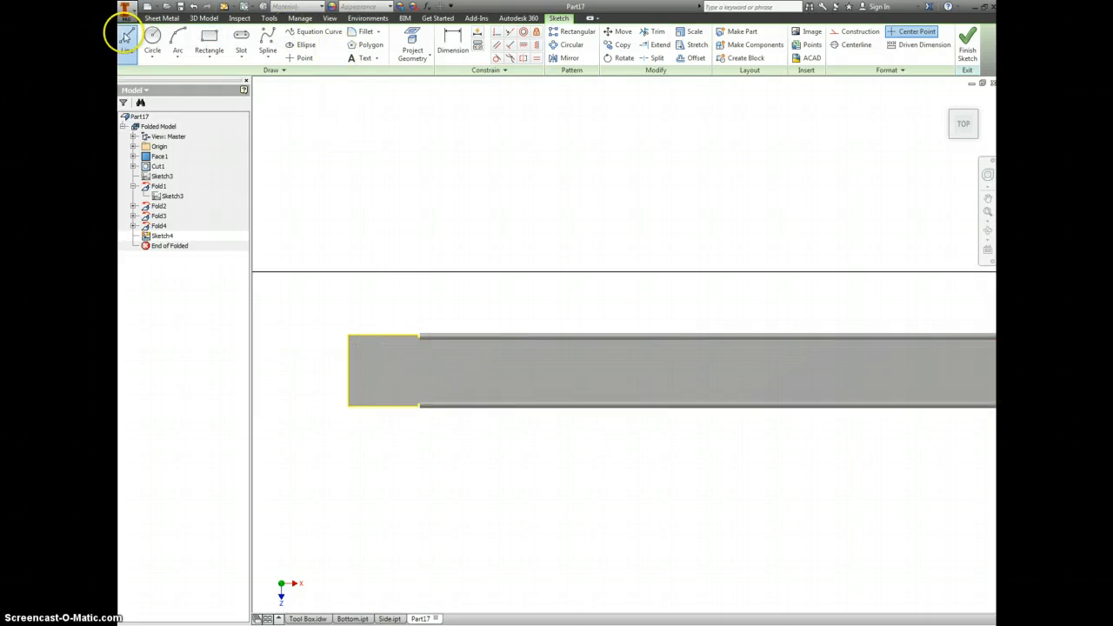
scroll(418, 342, "down", 2)
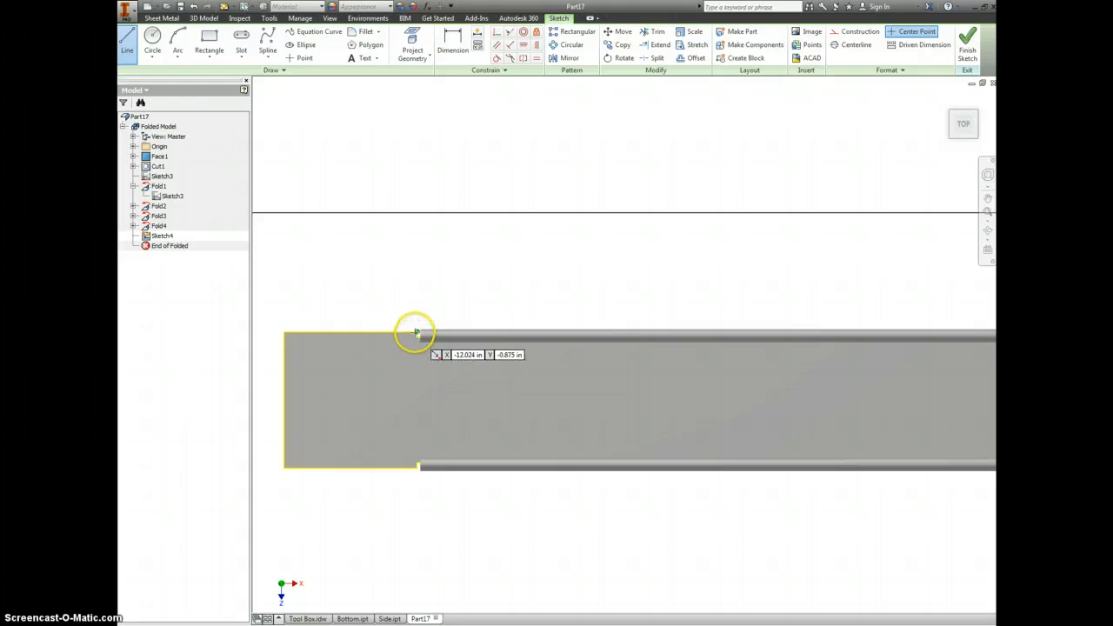
left_click(417, 333)
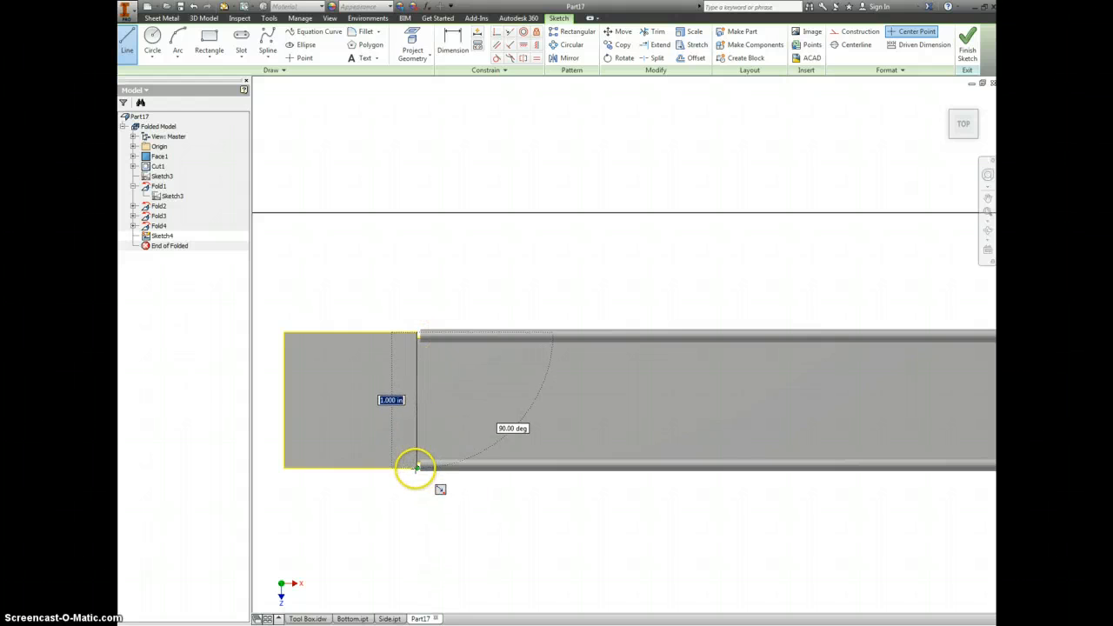
double_click(416, 467)
Draw a matching fold line across the right end tab between its inner corners and finish the sketch
scroll(574, 407, "up", 2)
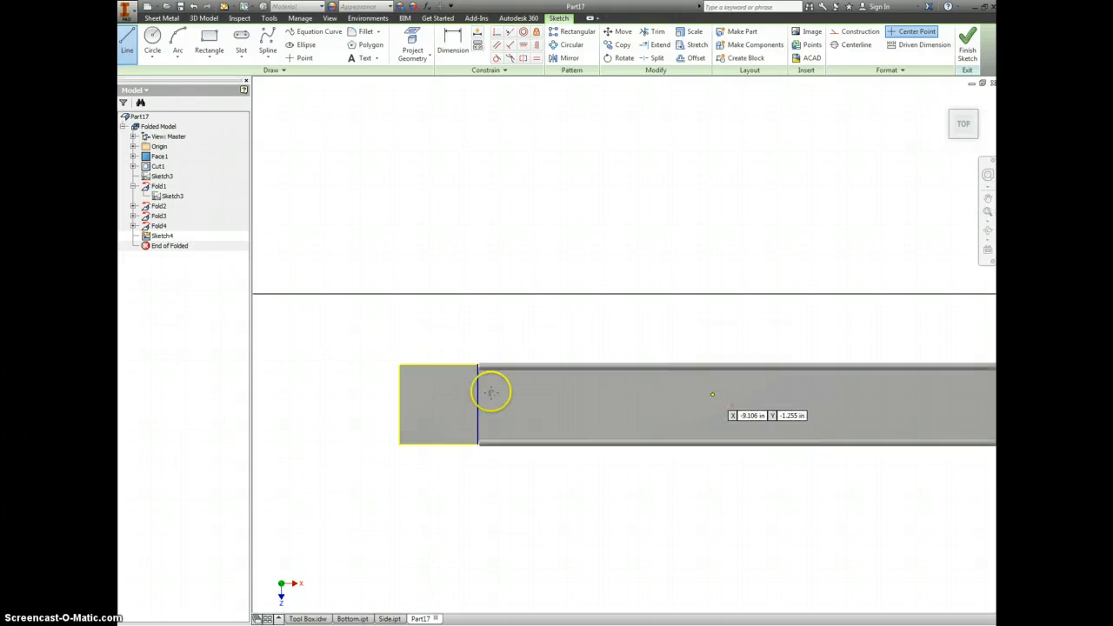
scroll(739, 385, "up", 2)
middle_click_drag(902, 403, 696, 403)
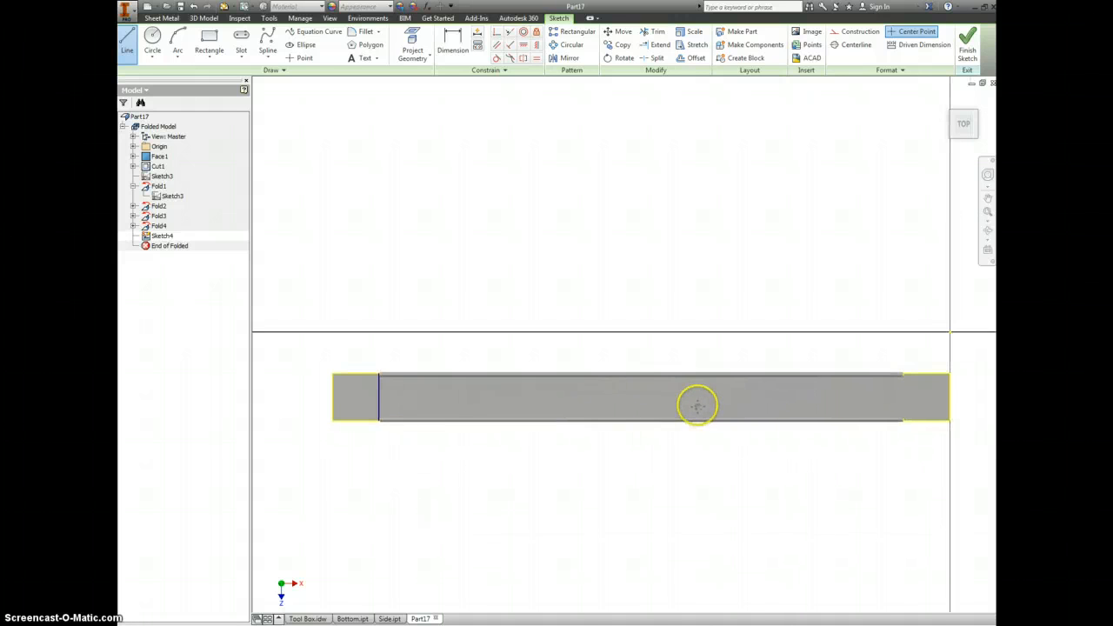
scroll(881, 407, "down", 3)
left_click(887, 380)
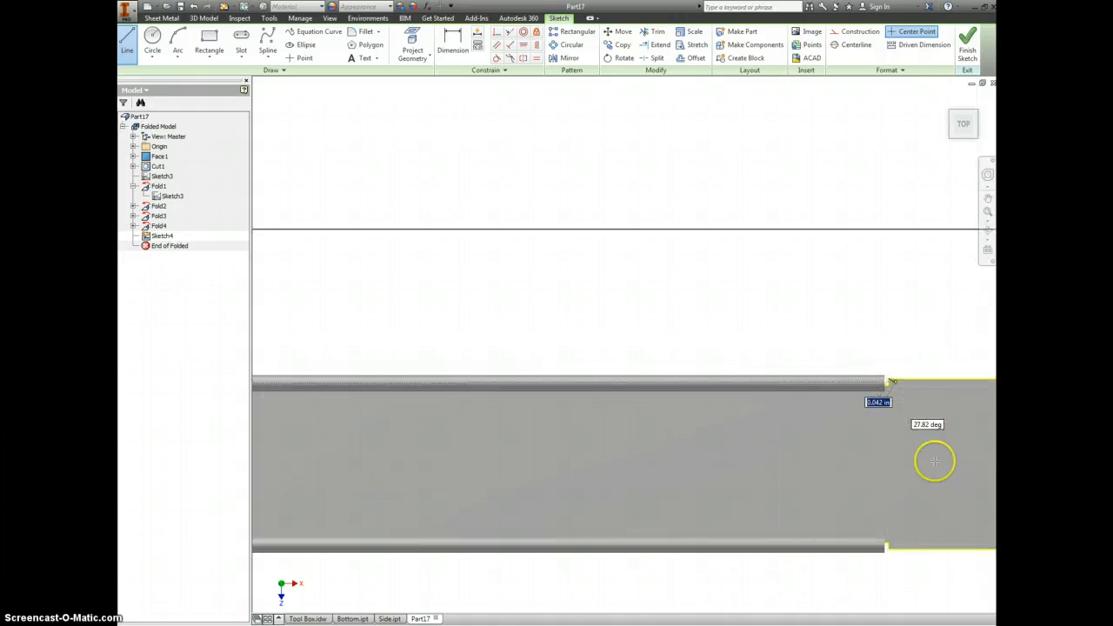
double_click(888, 547)
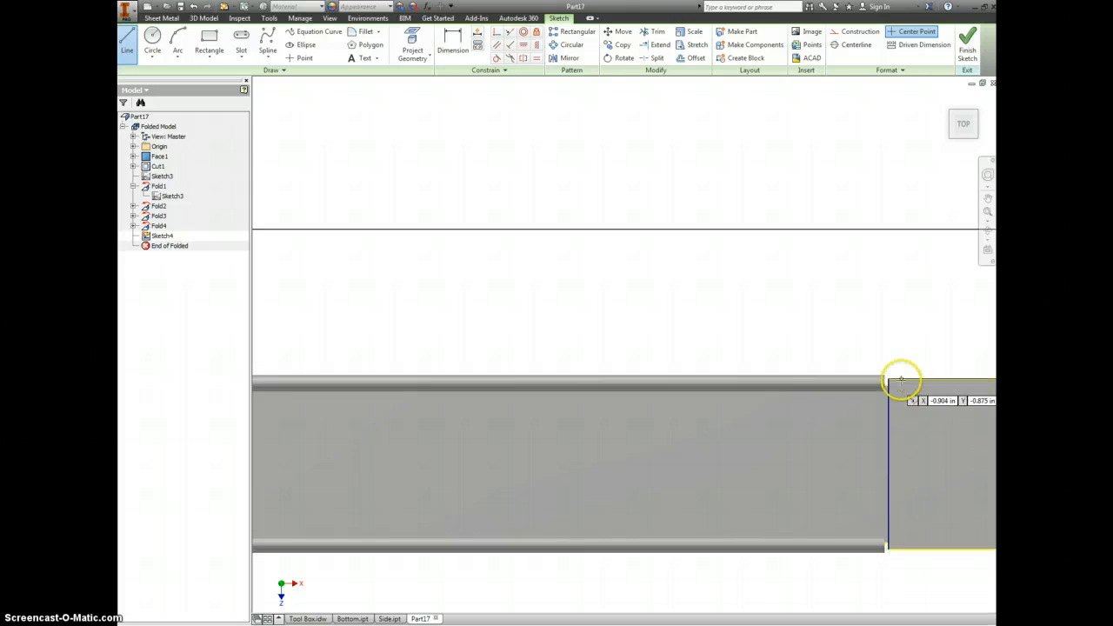
left_click(967, 39)
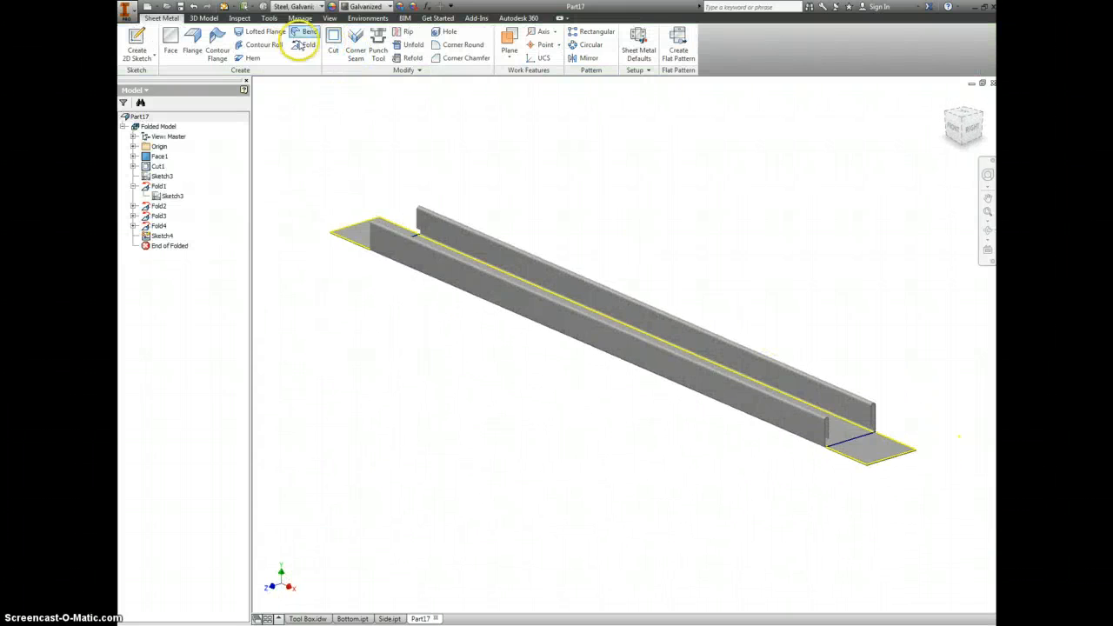
Fold the right end tab up 90° along its sketched line with the default bend radius
left_click(303, 45)
left_click(866, 444)
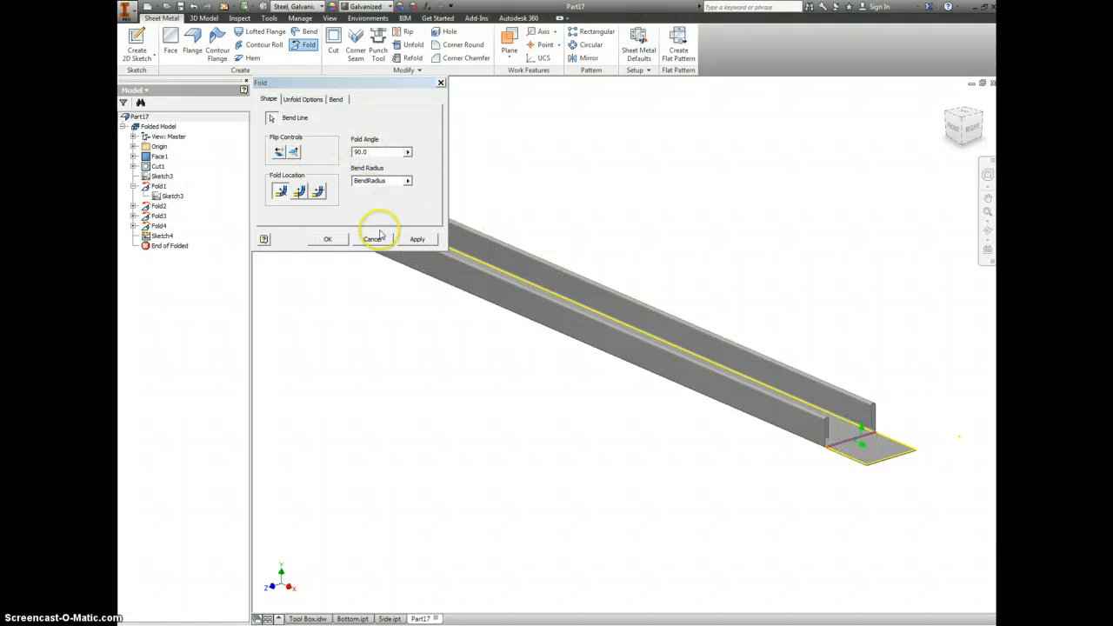
left_click(328, 239)
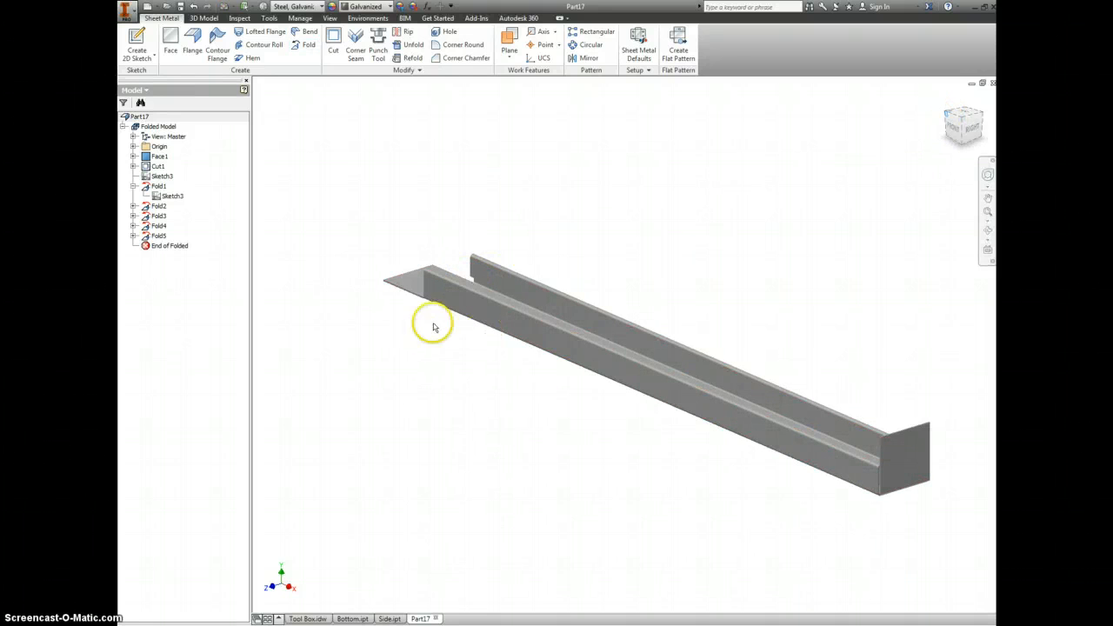
Make the end-tab fold-line sketch visible again and fold the left end tab up 90°, flipping the side that folds
key("F6")
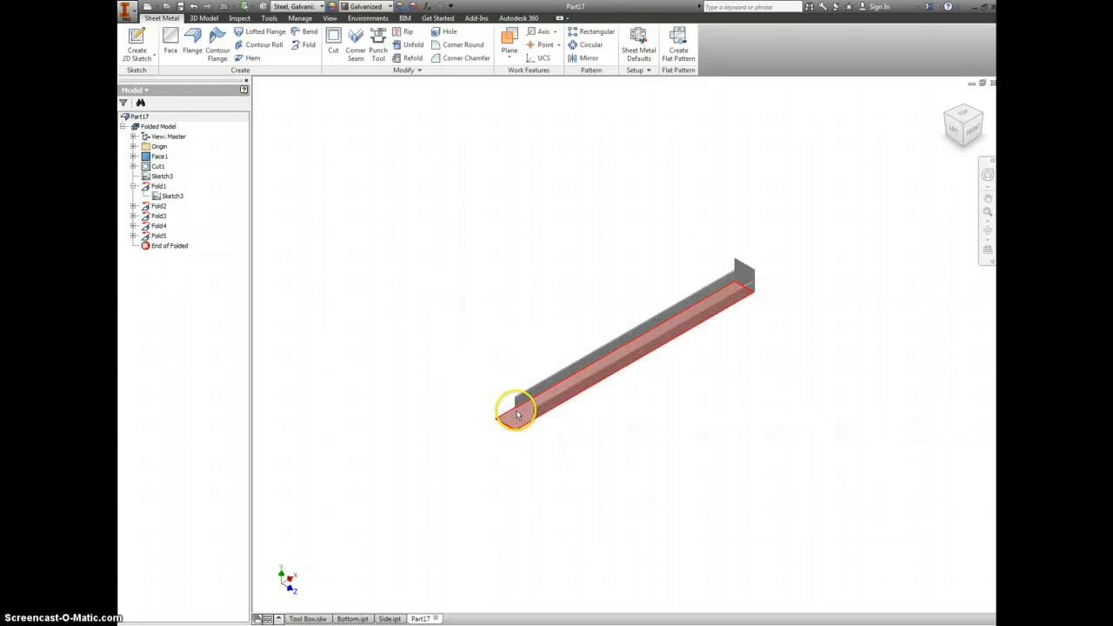
scroll(517, 405, "up", 5)
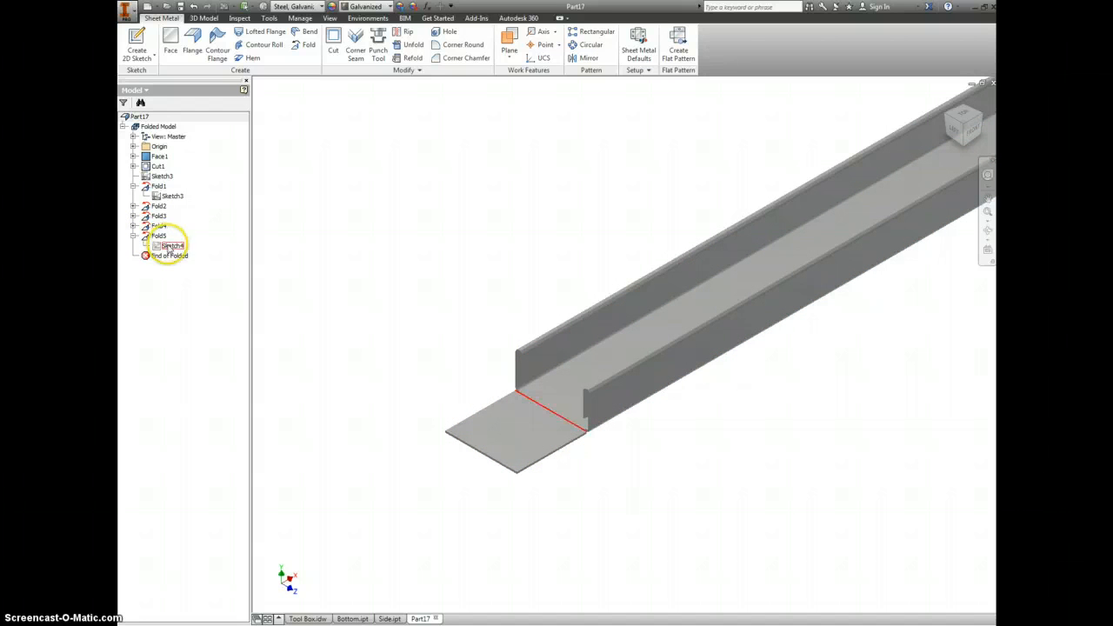
right_click(170, 249)
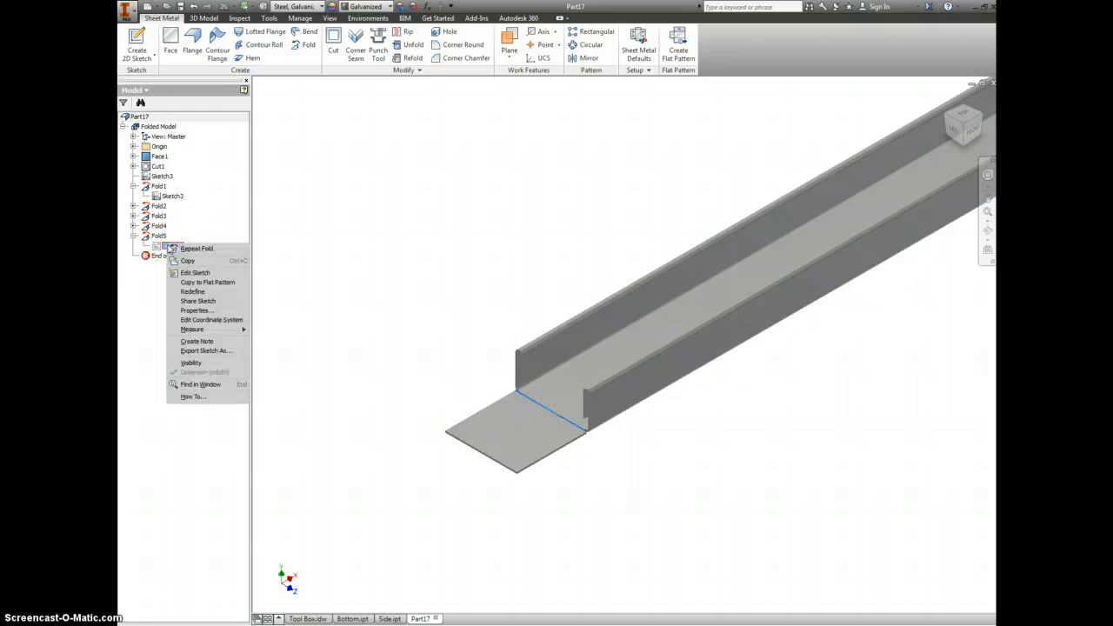
left_click(191, 363)
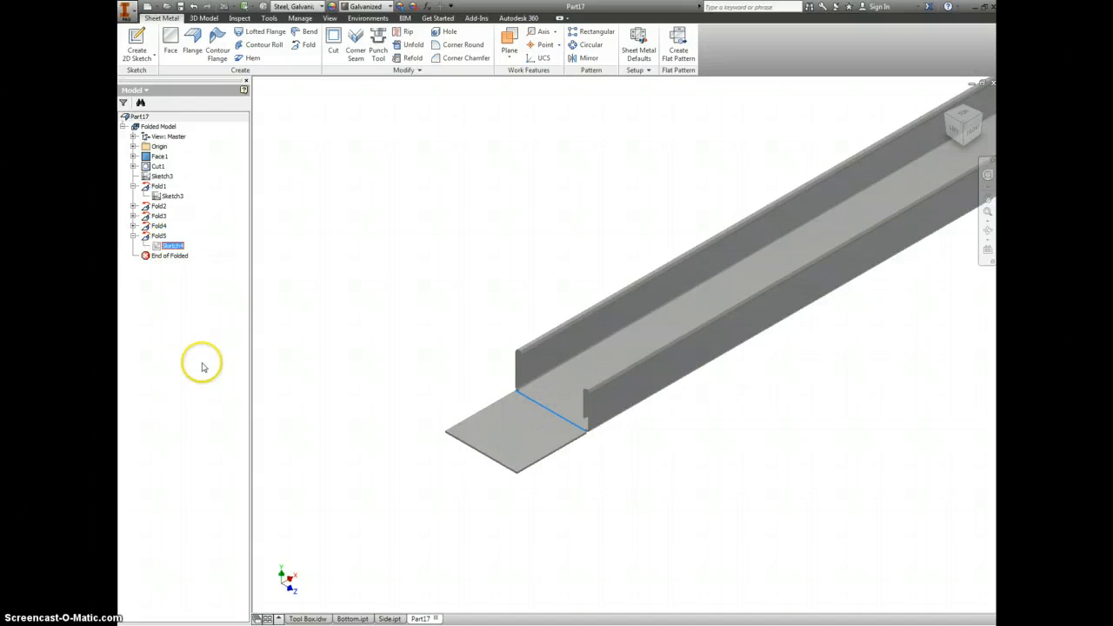
left_click(304, 44)
left_click(562, 423)
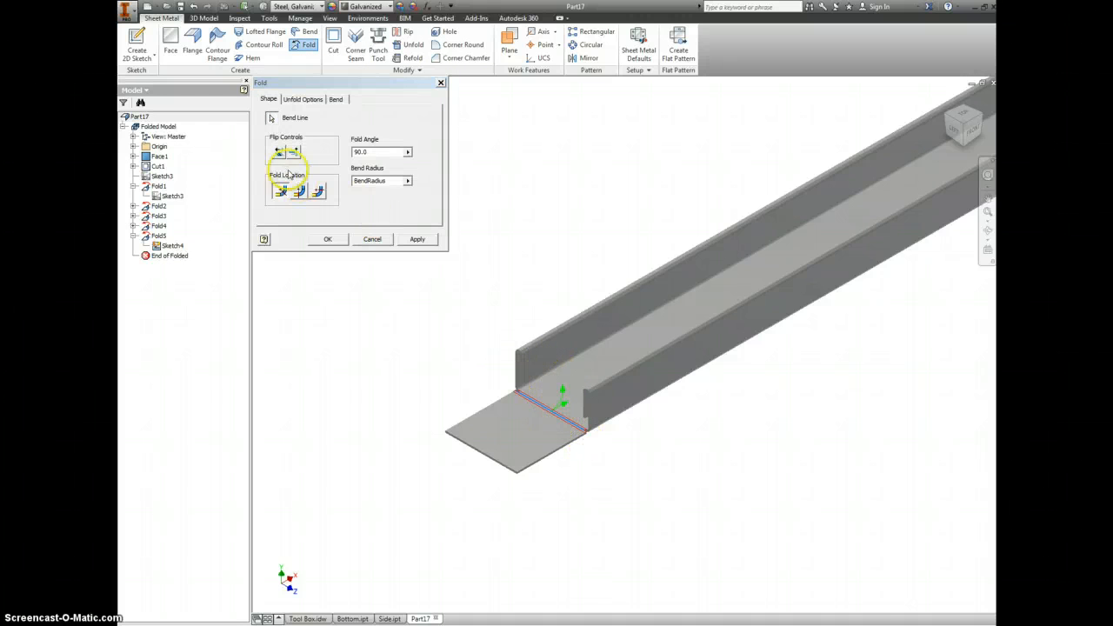
left_click(280, 153)
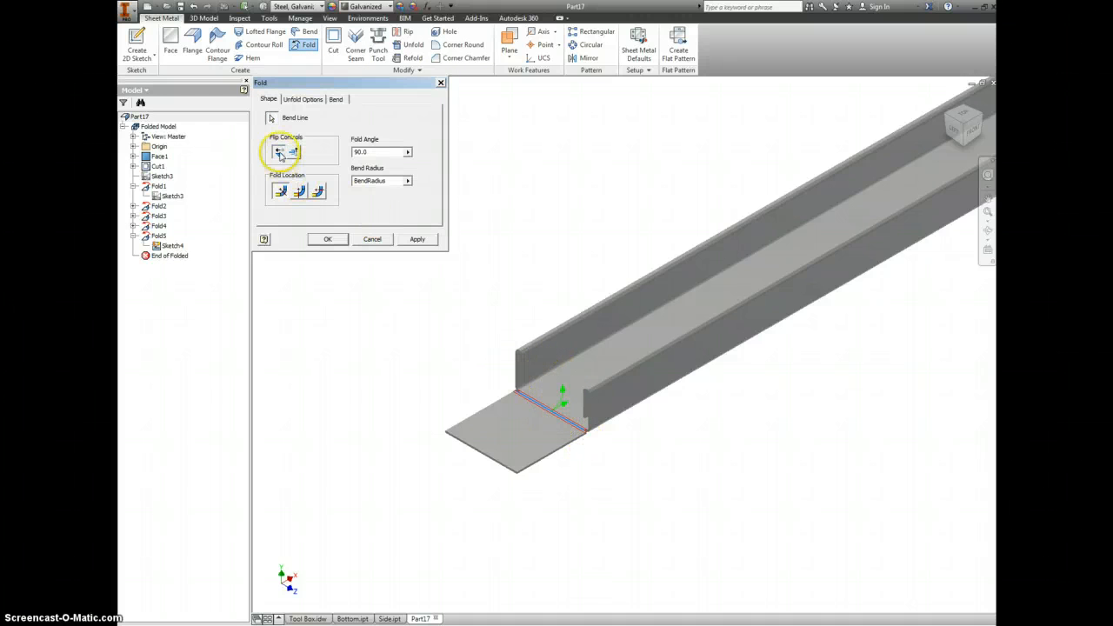
left_click(338, 242)
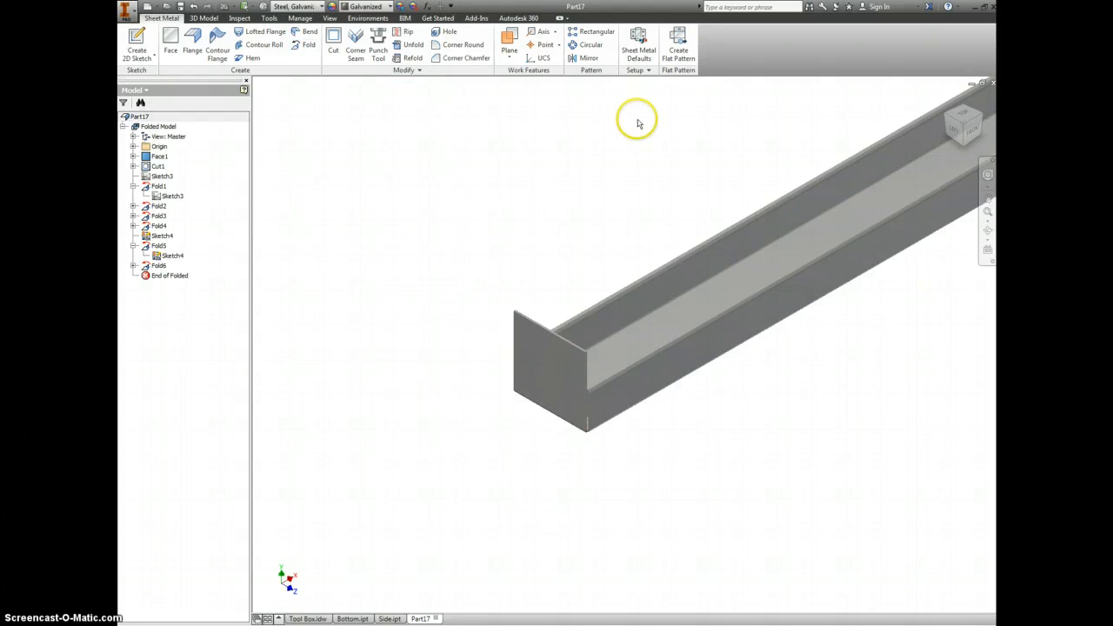
Hide the end-tab fold-line sketch and return to the home view of the whole handle
right_click(172, 257)
left_click(201, 369)
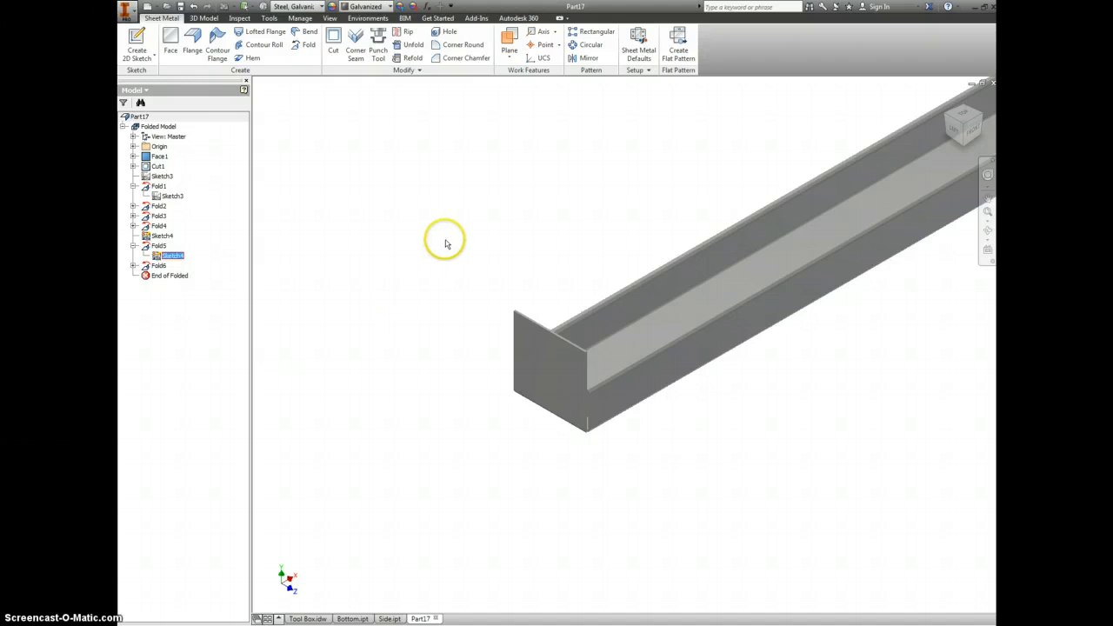
key("F6")
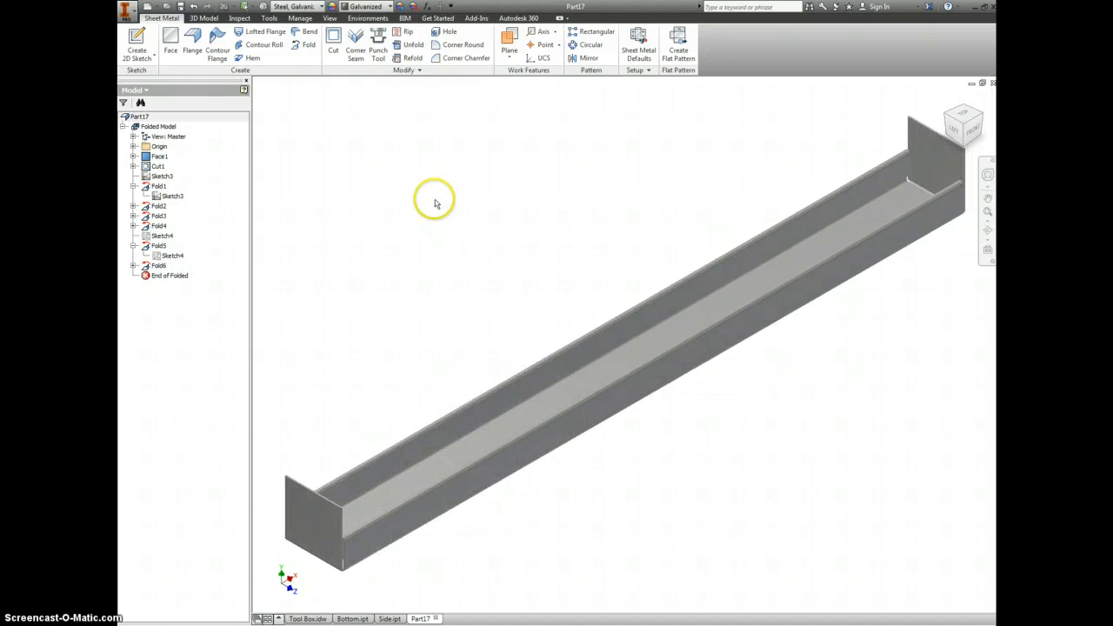
Save the part as Handle in the CAD folder's Tool Box - Sheet Metal subfolder, accepting the location outside the active project
left_click(180, 6)
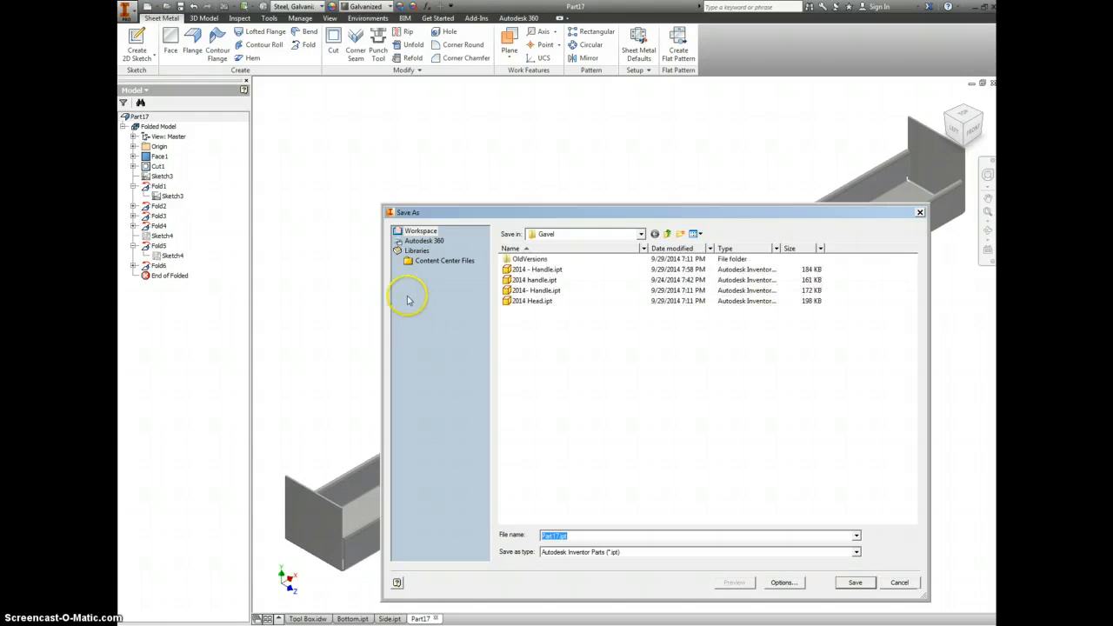
left_click(642, 235)
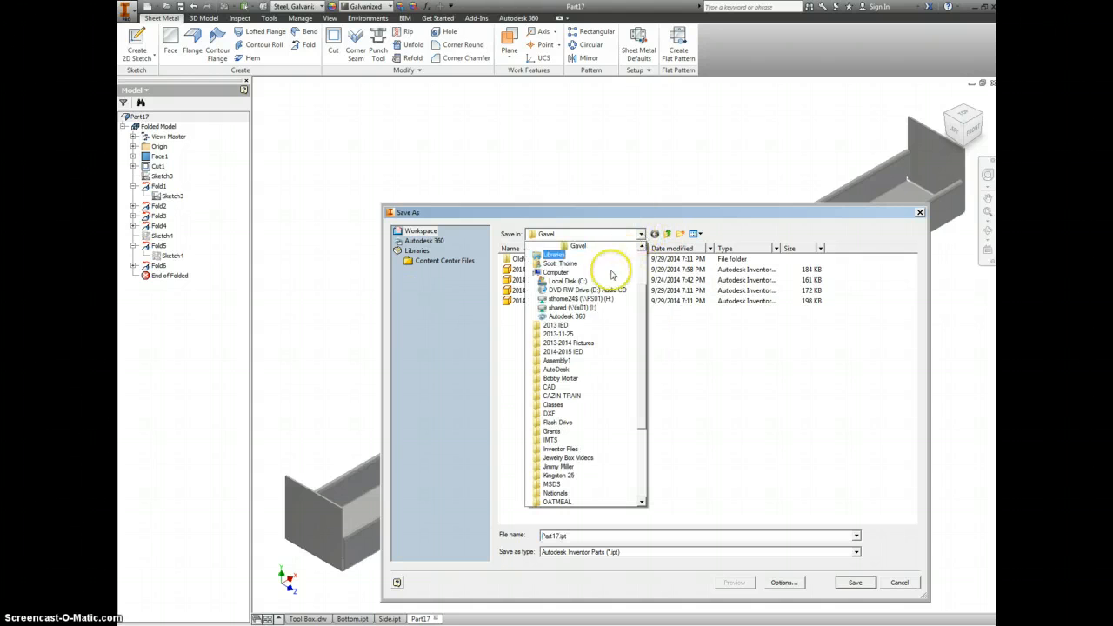
left_click(666, 233)
left_click(666, 233)
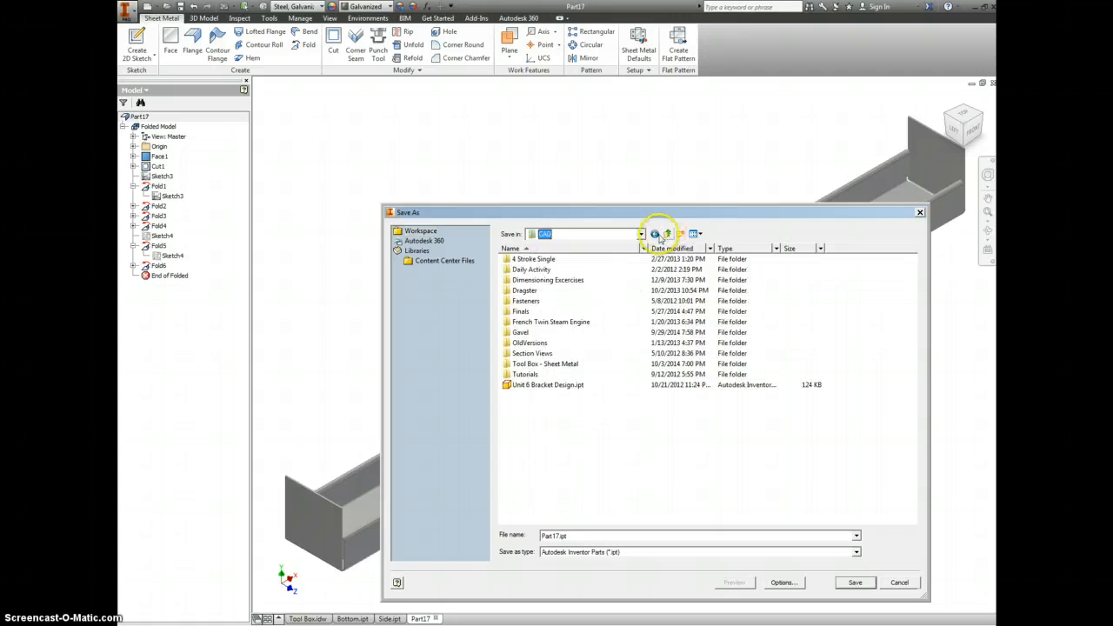
double_click(527, 366)
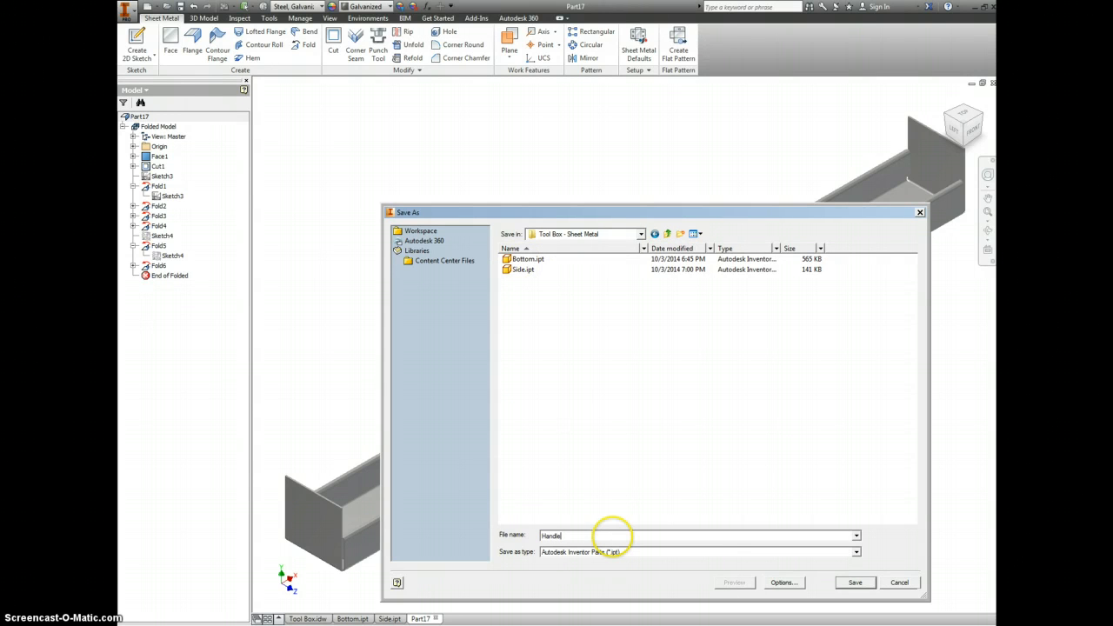
left_click(855, 582)
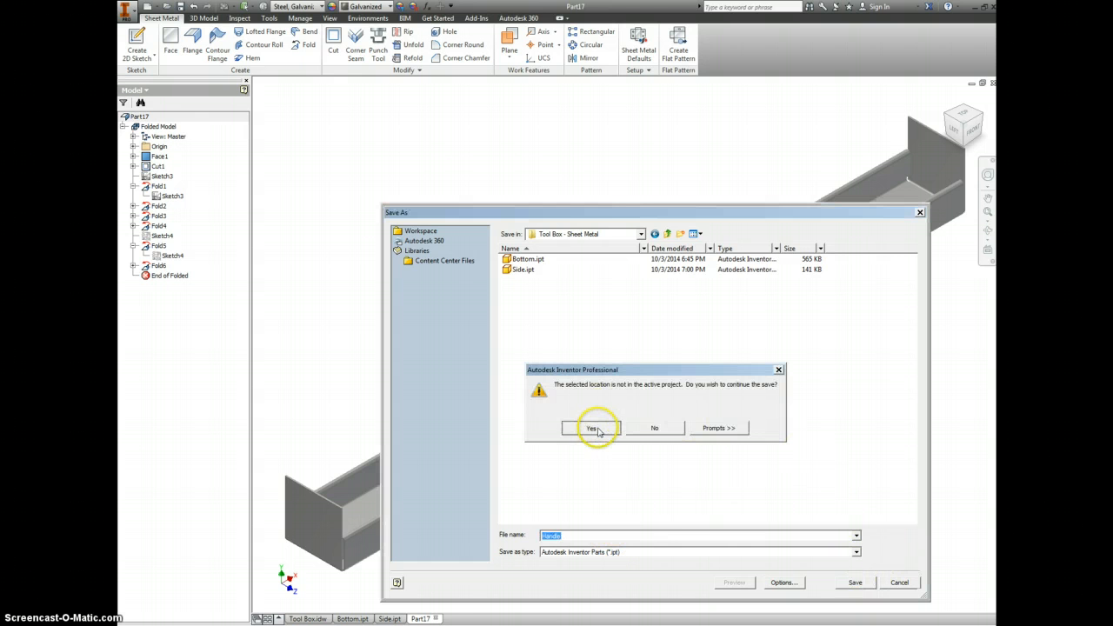
left_click(599, 431)
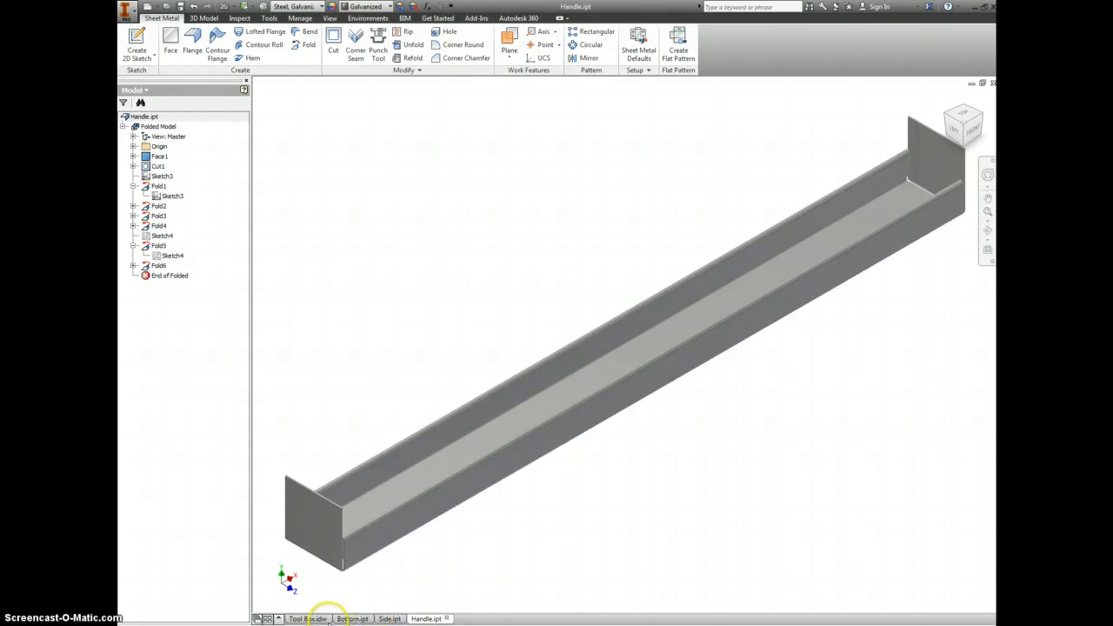